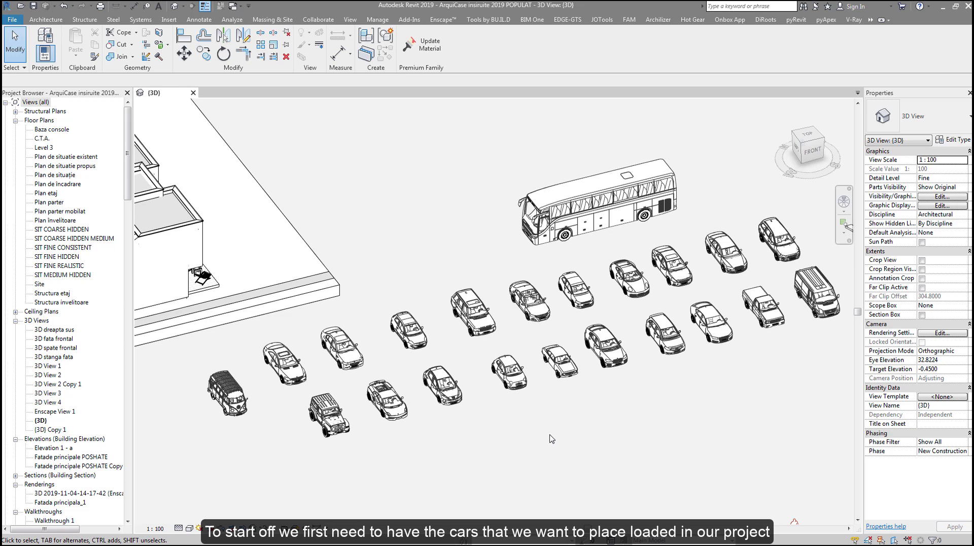
- Open Dynamo Player from the Manage tab and move its window to the right edge
{"action": "scroll", "coordinate": [552, 439], "scroll_direction": "down", "scroll_amount": 3}
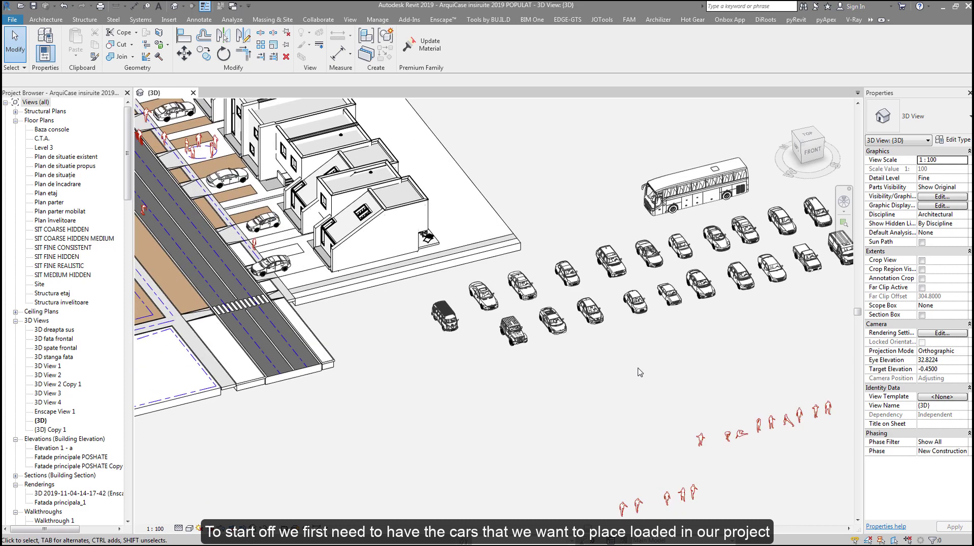
{"action": "middle_click_drag", "start_coordinate": [640, 372], "coordinate": [608, 387]}
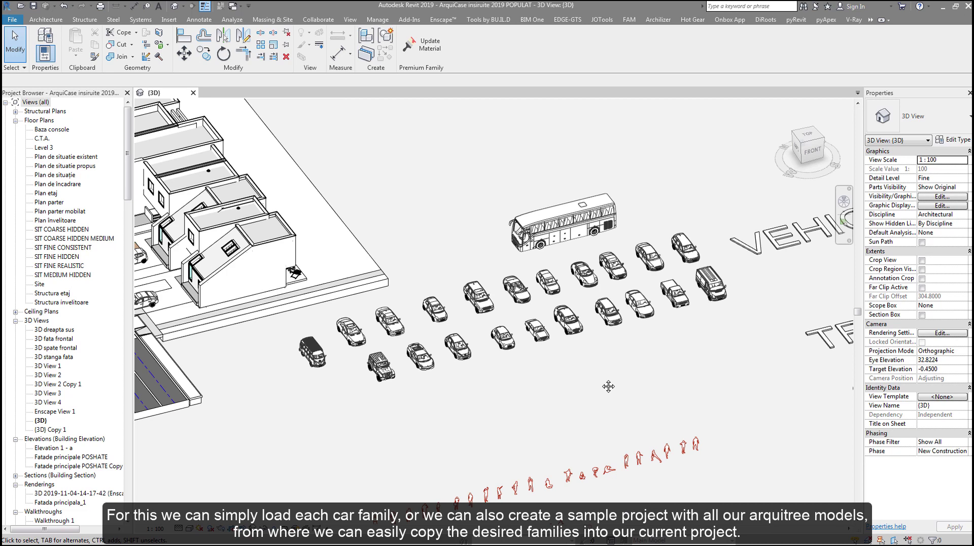
{"action": "middle_click_drag", "start_coordinate": [608, 386], "coordinate": [559, 412]}
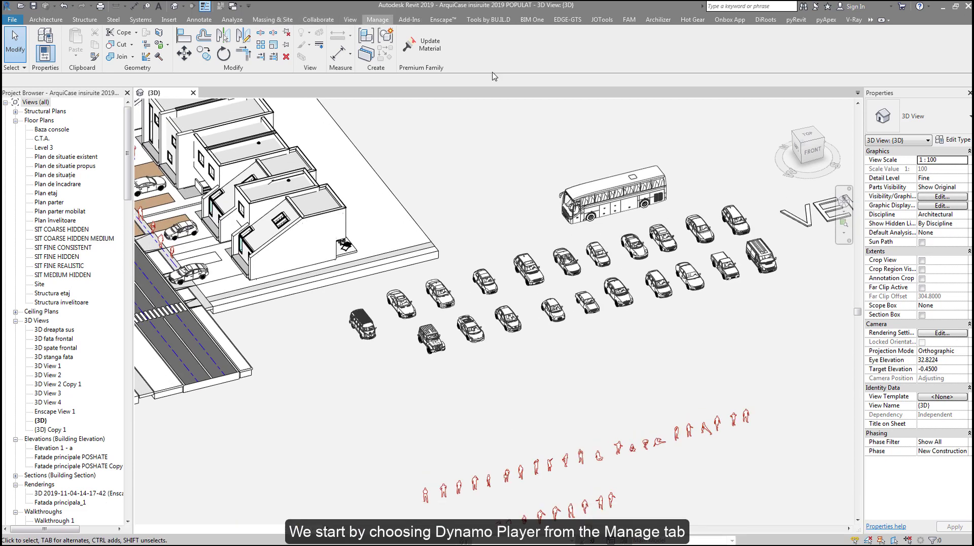
{"action": "left_click", "coordinate": [378, 20]}
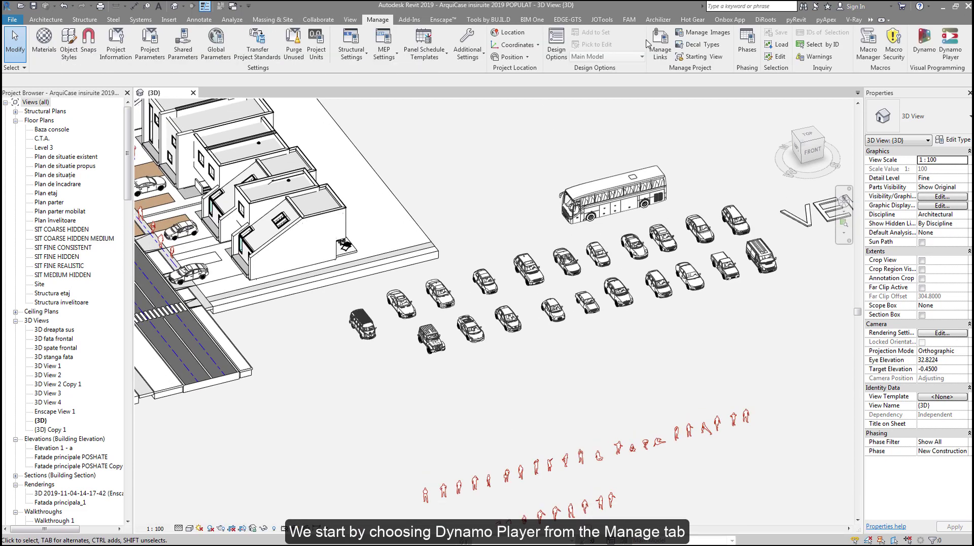
{"action": "left_click", "coordinate": [950, 47]}
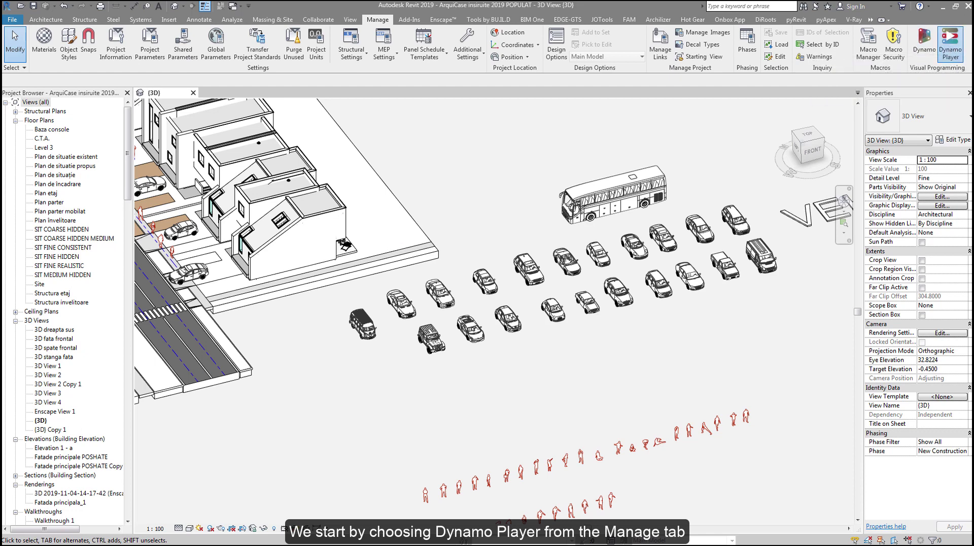
{"action": "left_click_drag", "start_coordinate": [638, 111], "coordinate": [869, 13]}
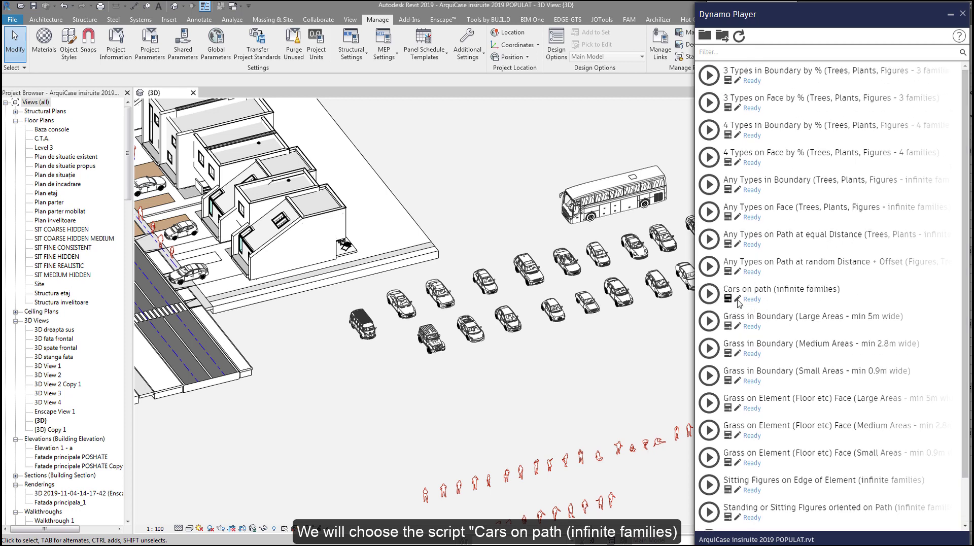
- Show the Cars on path (infinite families) script's inputs and set the 3D view to Coarse detail
{"action": "left_click", "coordinate": [728, 300]}
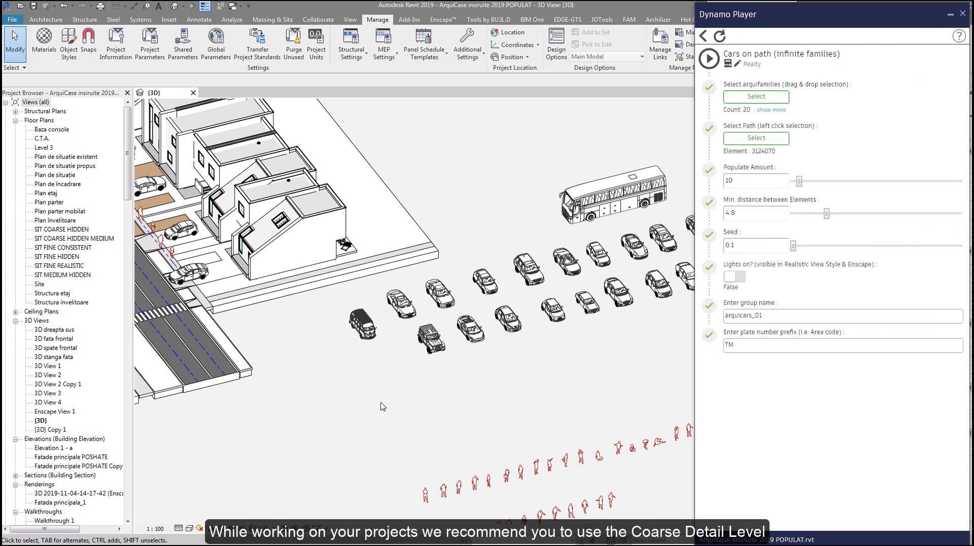
{"action": "middle_click_drag", "start_coordinate": [374, 442], "coordinate": [397, 414]}
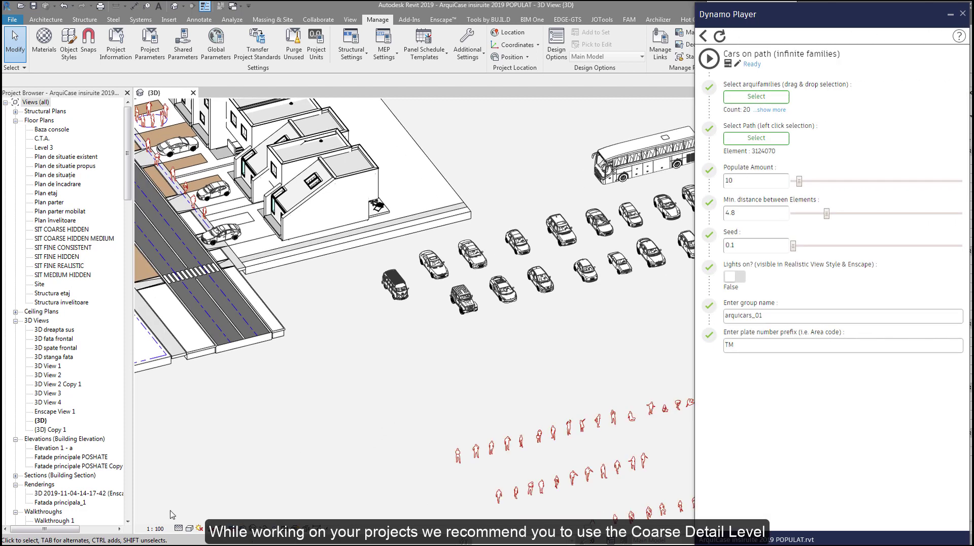
{"action": "left_click", "coordinate": [179, 529]}
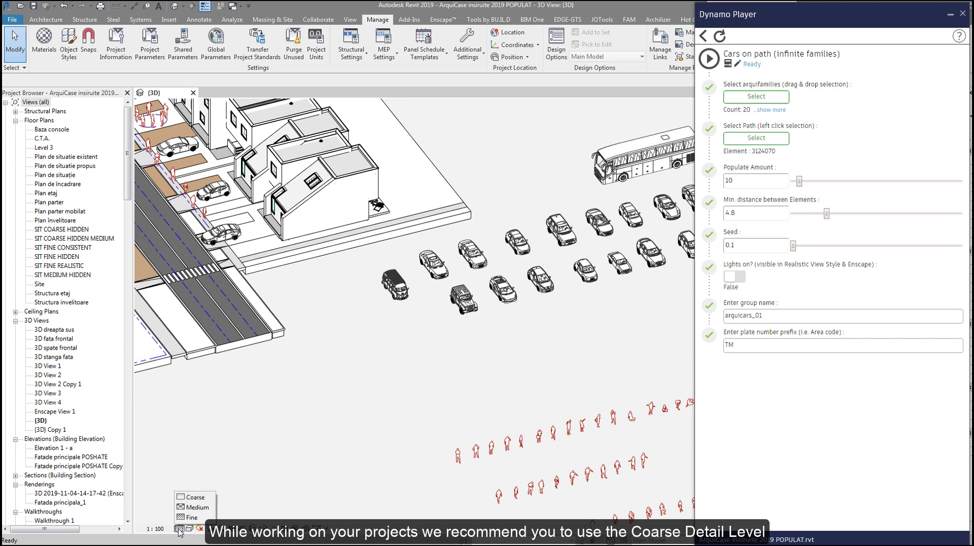
{"action": "left_click", "coordinate": [195, 498]}
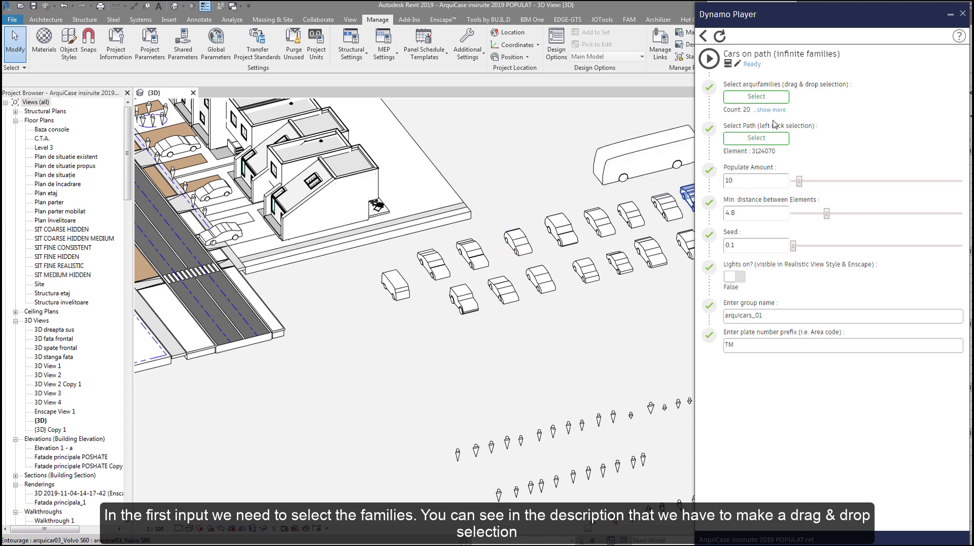
- Orbit to a top view and window-select all sample cars as the 21 arquifamilies input
{"action": "mouse_move", "coordinate": [551, 307]}
{"action": "middle_mouse_down", "text": "shift"}
{"action": "mouse_move", "coordinate": [446, 330]}
{"action": "mouse_move", "coordinate": [359, 319]}
{"action": "mouse_move", "coordinate": [597, 327]}
{"action": "mouse_move", "coordinate": [541, 372]}
{"action": "middle_mouse_up", "text": "shift"}
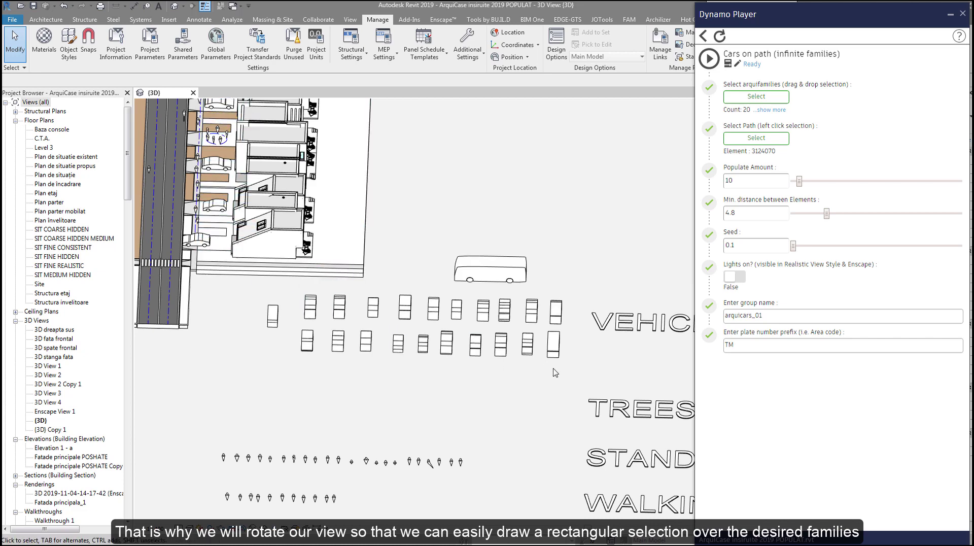
{"action": "left_click", "coordinate": [784, 96]}
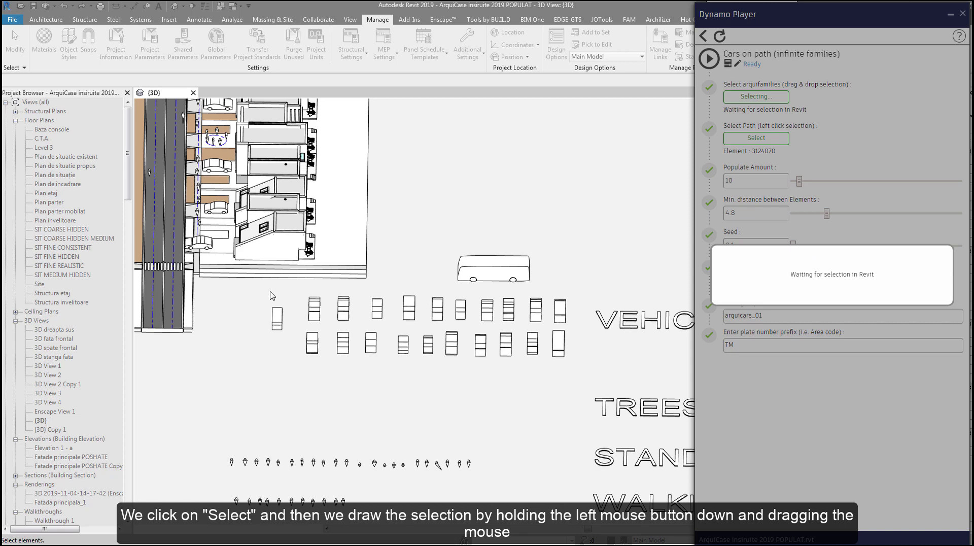
{"action": "mouse_move", "coordinate": [250, 281]}
{"action": "left_mouse_down"}
{"action": "mouse_move", "coordinate": [344, 323]}
{"action": "mouse_move", "coordinate": [576, 385]}
{"action": "left_mouse_up"}
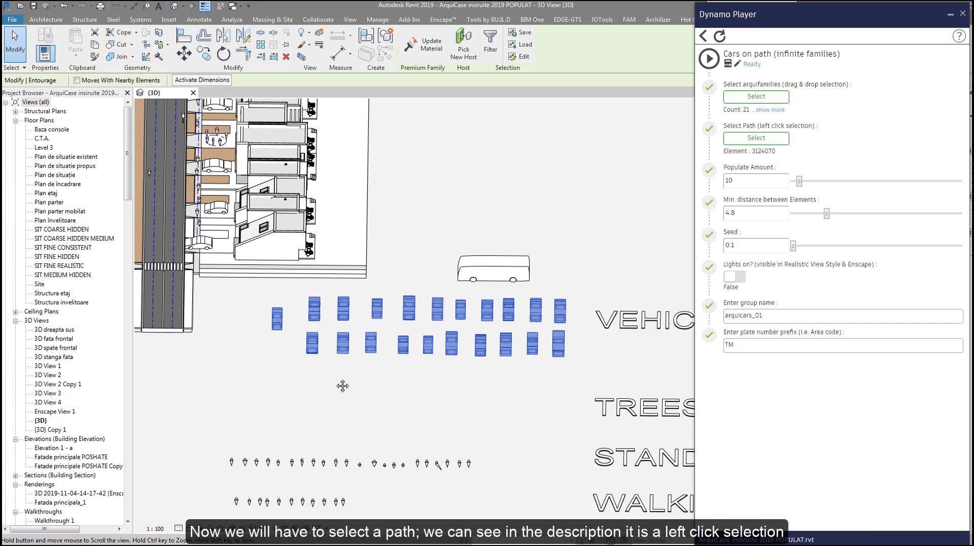
- Pick the model line along the road (element 3124065) as the script's Select Path input
{"action": "middle_click_drag", "start_coordinate": [341, 387], "coordinate": [561, 468]}
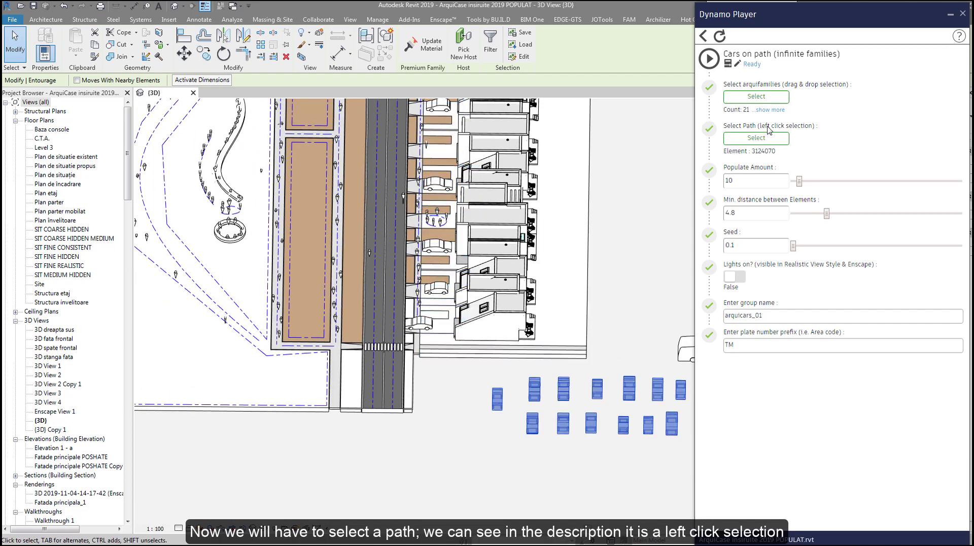
{"action": "left_click", "coordinate": [754, 138]}
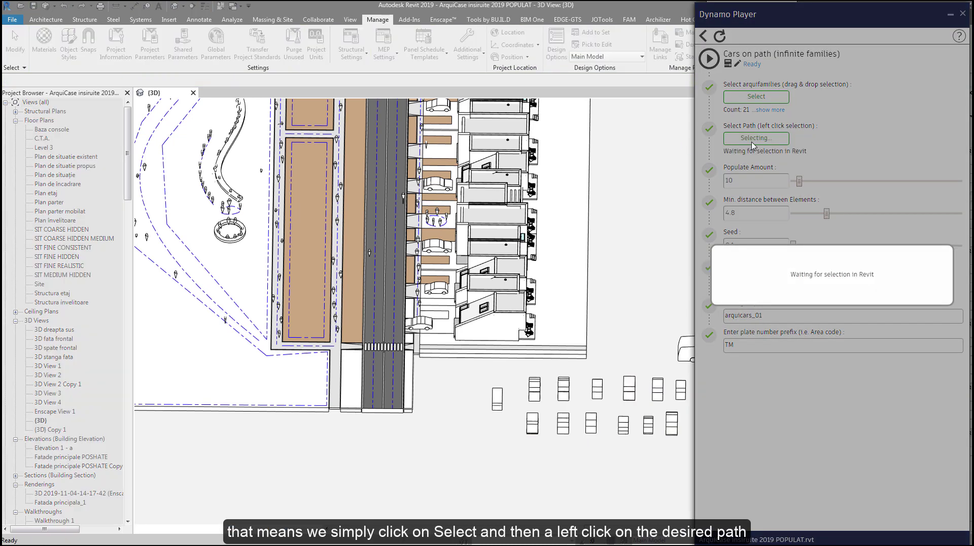
{"action": "left_click", "coordinate": [374, 378]}
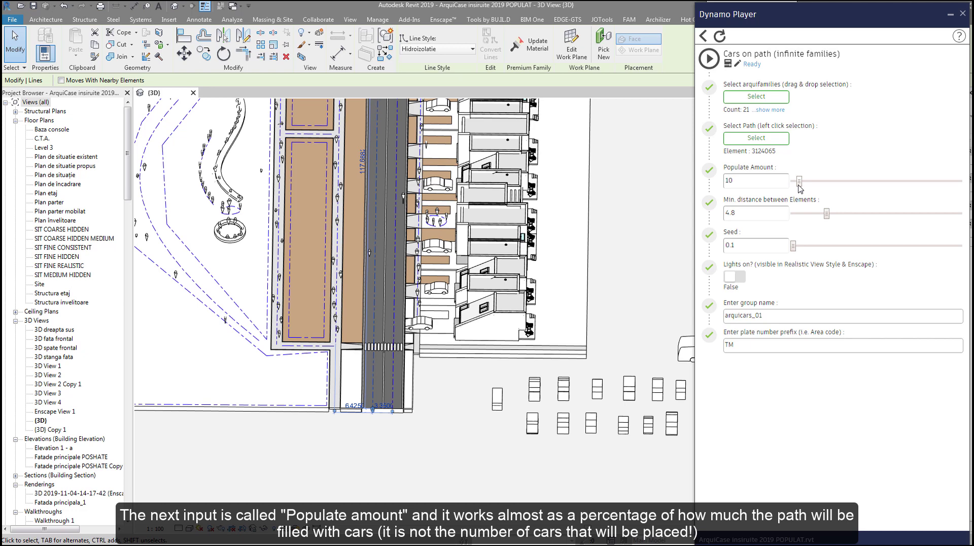
- Set Populate Amount to 54 and toggle Lights on? on and back off
{"action": "mouse_move", "coordinate": [799, 183]}
{"action": "left_mouse_down"}
{"action": "mouse_move", "coordinate": [852, 185]}
{"action": "mouse_move", "coordinate": [837, 183]}
{"action": "left_mouse_up"}
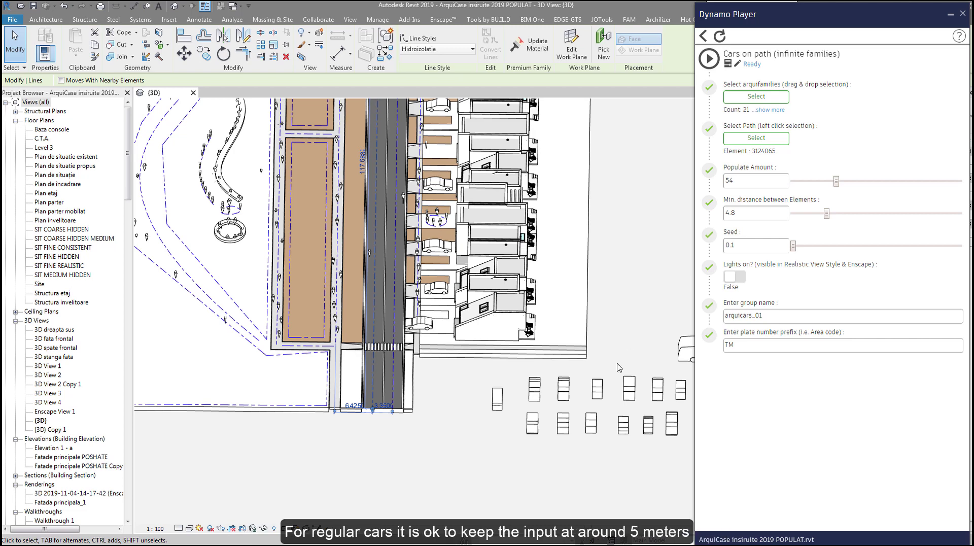
{"action": "middle_click_drag", "start_coordinate": [600, 461], "coordinate": [472, 437]}
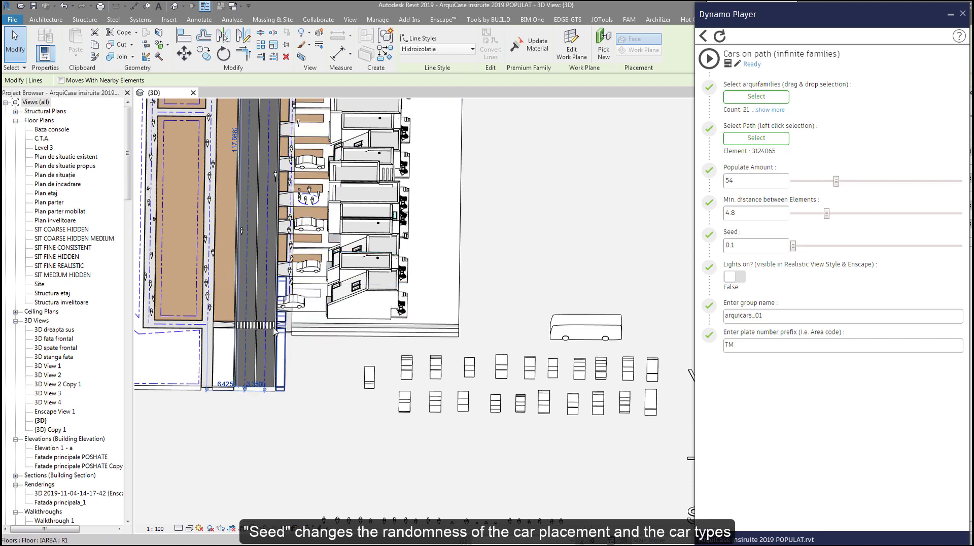
{"action": "left_click", "coordinate": [738, 277]}
{"action": "left_click", "coordinate": [733, 279]}
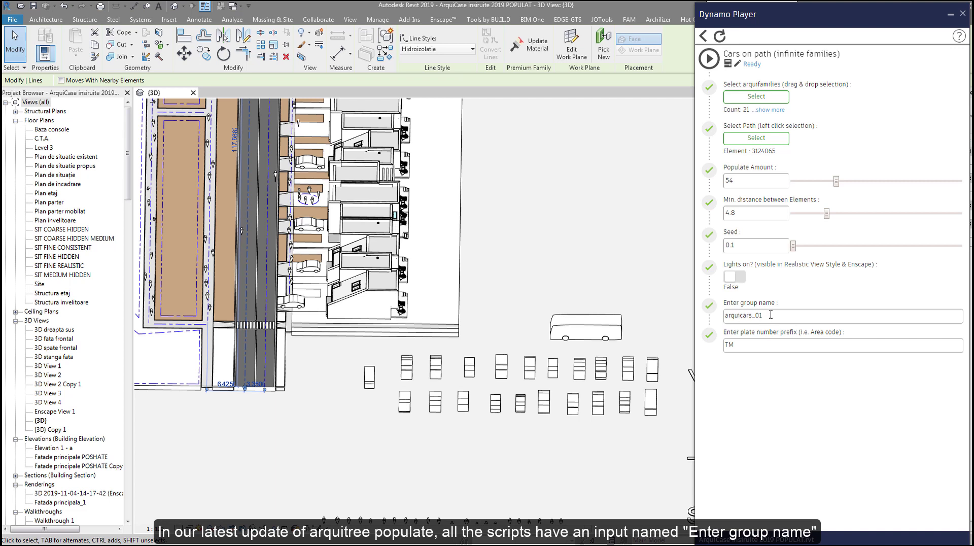
- Replace the group name arquicars_01 with 'Cars on E-V'
{"action": "left_click", "coordinate": [770, 315]}
{"action": "left_click_drag", "start_coordinate": [774, 315], "coordinate": [696, 320]}
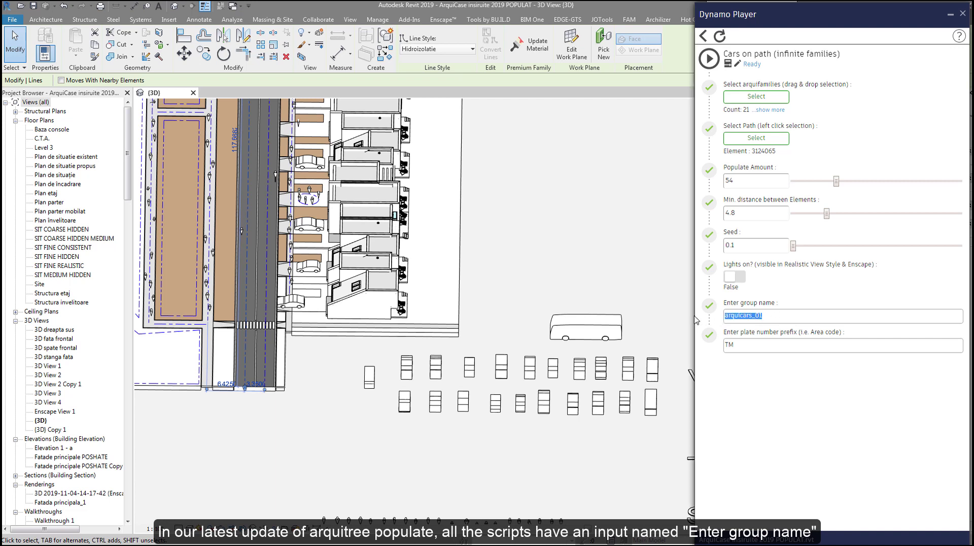
{"action": "type", "text": "q"}
{"action": "type", "text": "Cars on E-V"}
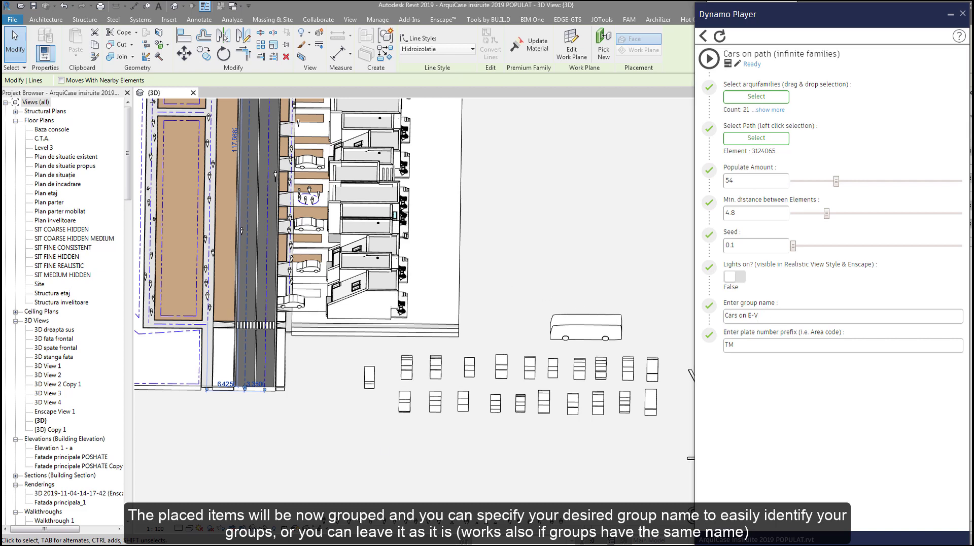
- Switch the view to Fine detail and browse along the row of detailed sample cars
{"action": "left_click", "coordinate": [191, 528]}
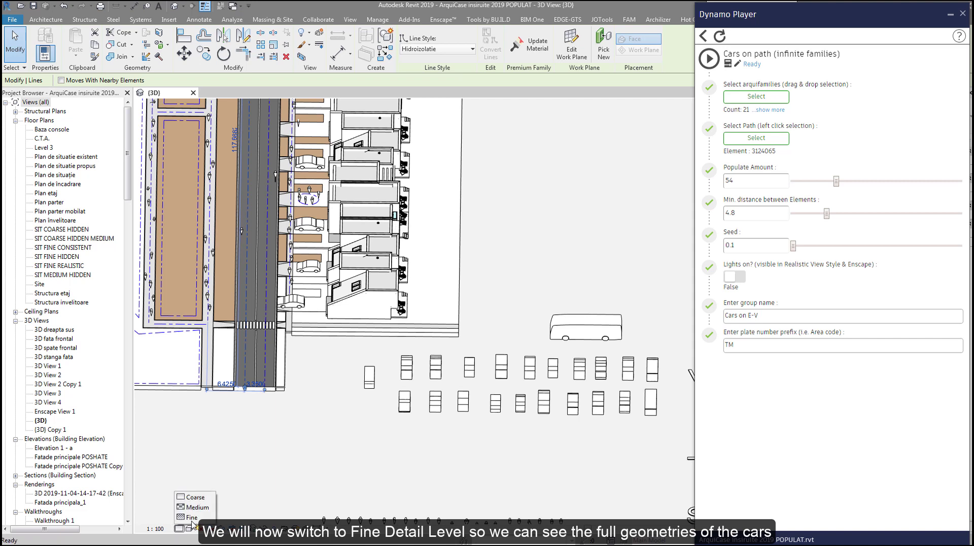
{"action": "left_click", "coordinate": [192, 517]}
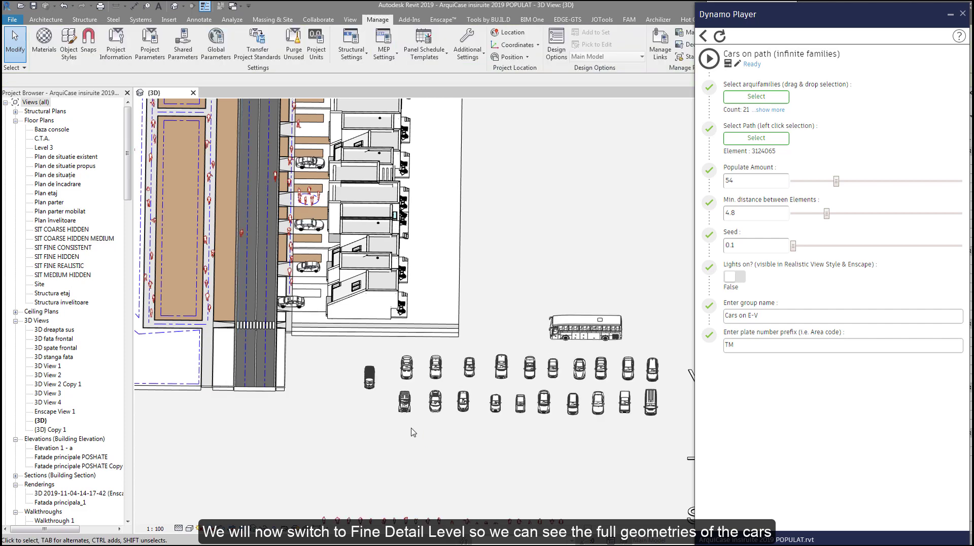
{"action": "scroll", "coordinate": [414, 432], "scroll_direction": "up", "scroll_amount": 2}
{"action": "scroll", "coordinate": [406, 411], "scroll_direction": "up", "scroll_amount": 4}
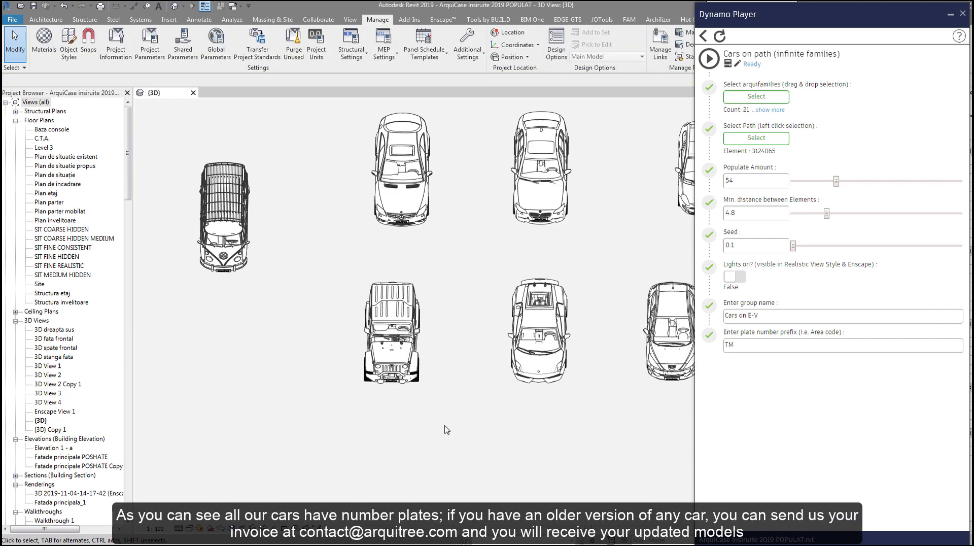
{"action": "scroll", "coordinate": [446, 429], "scroll_direction": "up", "scroll_amount": 2}
{"action": "middle_click_drag", "start_coordinate": [619, 391], "coordinate": [355, 428]}
{"action": "middle_click_drag", "start_coordinate": [589, 430], "coordinate": [219, 420]}
{"action": "middle_click_drag", "start_coordinate": [659, 375], "coordinate": [444, 370]}
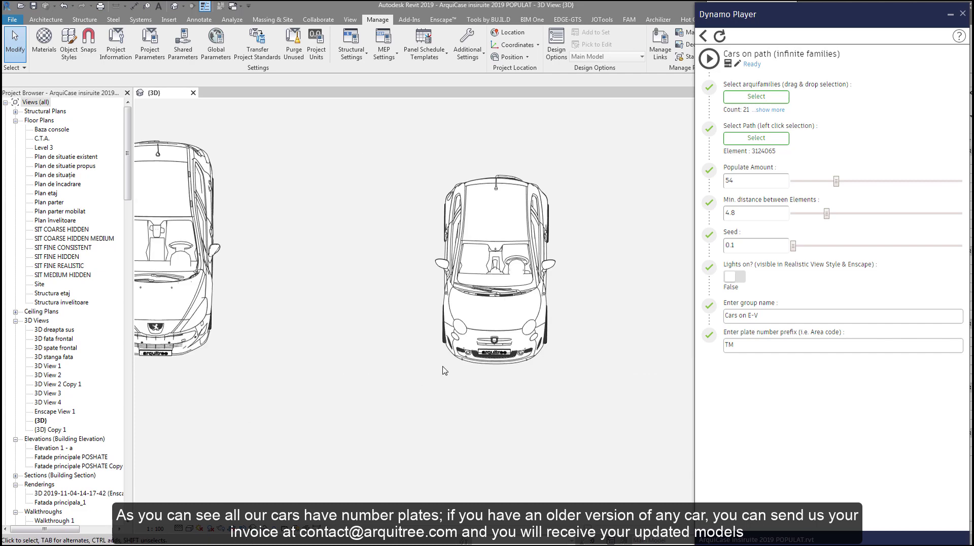
{"action": "middle_click_drag", "start_coordinate": [486, 447], "coordinate": [289, 454]}
{"action": "middle_click_drag", "start_coordinate": [563, 431], "coordinate": [355, 431]}
{"action": "scroll", "coordinate": [385, 426], "scroll_direction": "up", "scroll_amount": 1}
{"action": "middle_click_drag", "start_coordinate": [608, 426], "coordinate": [167, 426]}
{"action": "scroll", "coordinate": [361, 435], "scroll_direction": "down", "scroll_amount": 2}
{"action": "scroll", "coordinate": [540, 449], "scroll_direction": "down", "scroll_amount": 1}
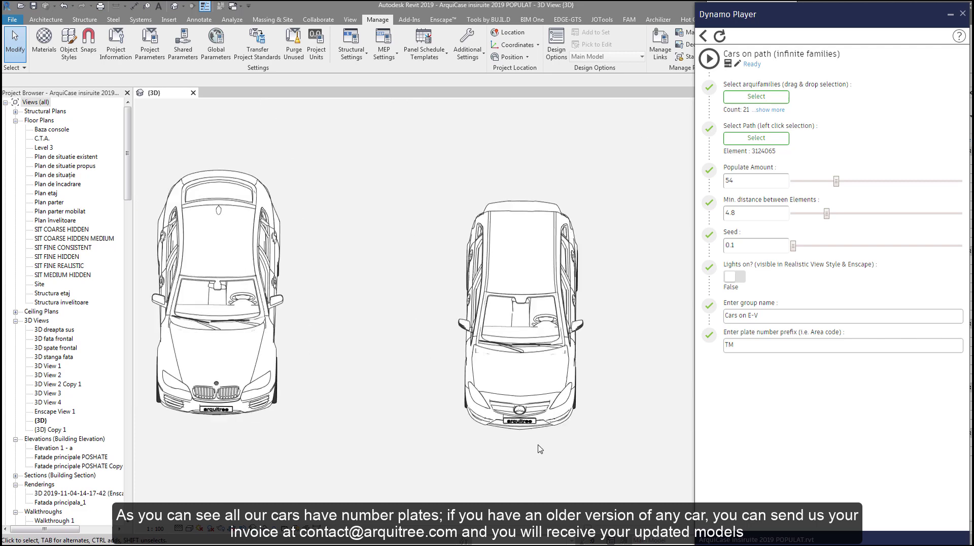
{"action": "scroll", "coordinate": [540, 449], "scroll_direction": "up", "scroll_amount": 1}
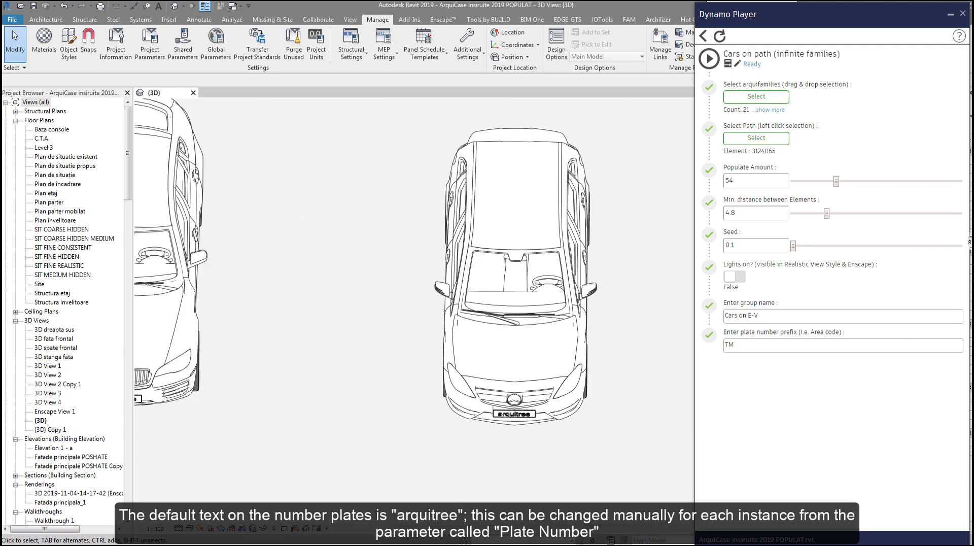
- Minimize Dynamo Player and select the Mercedes to check its Plate Number parameter (arquitree)
{"action": "left_click", "coordinate": [950, 19]}
{"action": "middle_click_drag", "start_coordinate": [674, 398], "coordinate": [568, 387]}
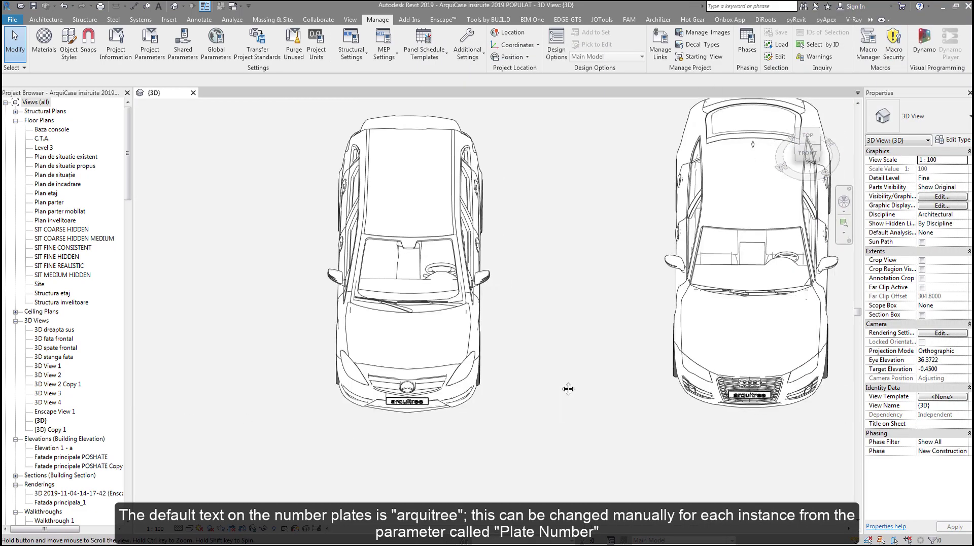
{"action": "left_click", "coordinate": [455, 365]}
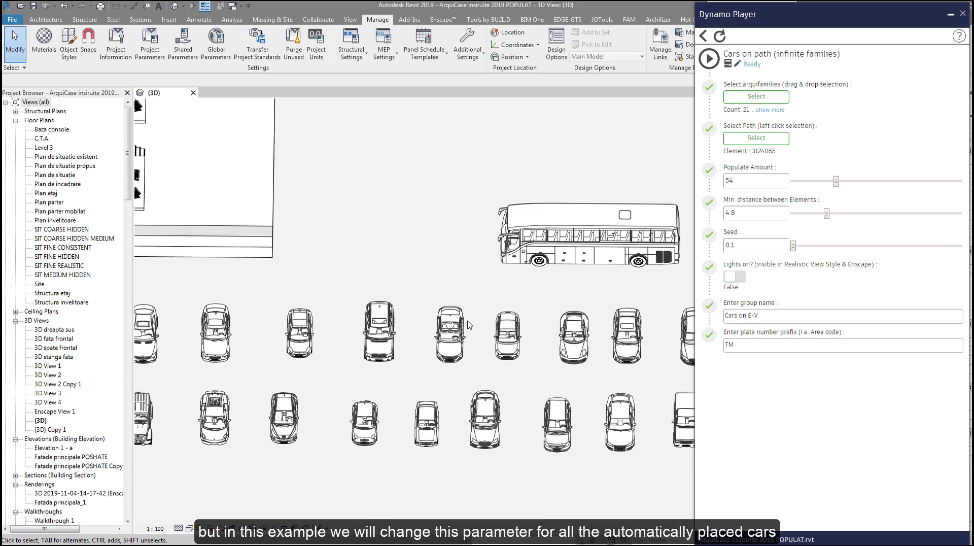
{"action": "scroll", "coordinate": [469, 325], "scroll_direction": "down", "scroll_amount": 3}
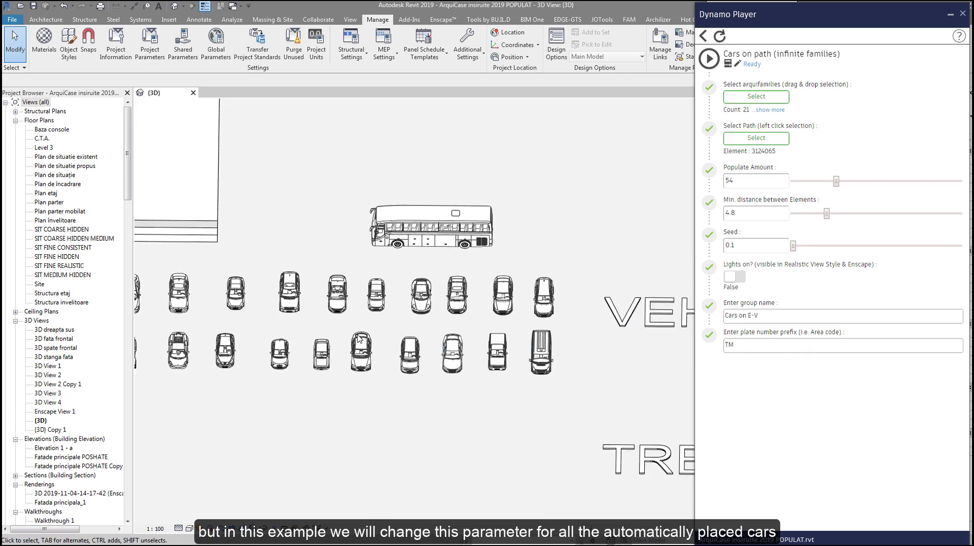
- Confirm the TM plate prefix and run the Cars on path script along the road
{"action": "middle_click_drag", "start_coordinate": [362, 421], "coordinate": [500, 428]}
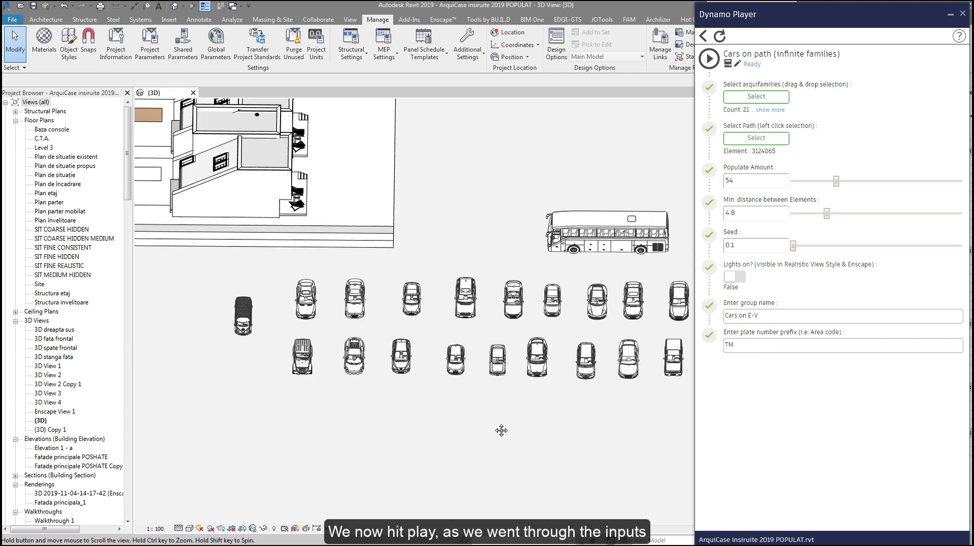
{"action": "scroll", "coordinate": [386, 350], "scroll_direction": "up", "scroll_amount": 2}
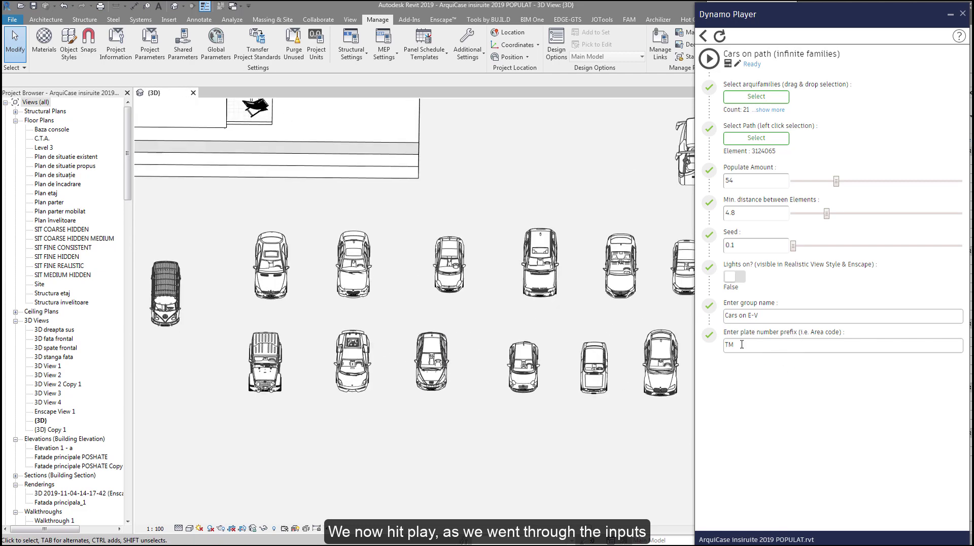
{"action": "left_click", "coordinate": [741, 345]}
{"action": "left_click", "coordinate": [375, 452]}
{"action": "scroll", "coordinate": [357, 434], "scroll_direction": "down", "scroll_amount": 4}
{"action": "middle_click_drag", "start_coordinate": [456, 155], "coordinate": [571, 263]}
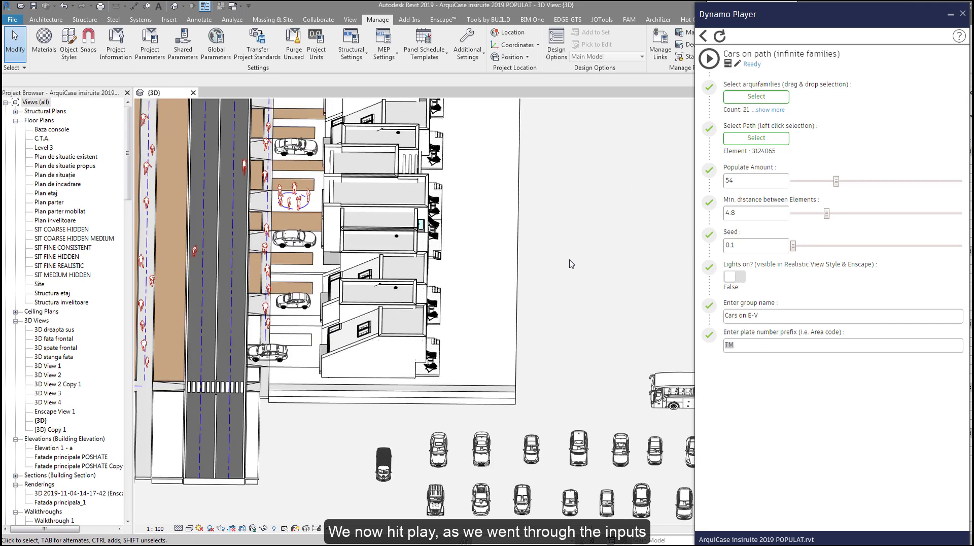
{"action": "left_click", "coordinate": [712, 60]}
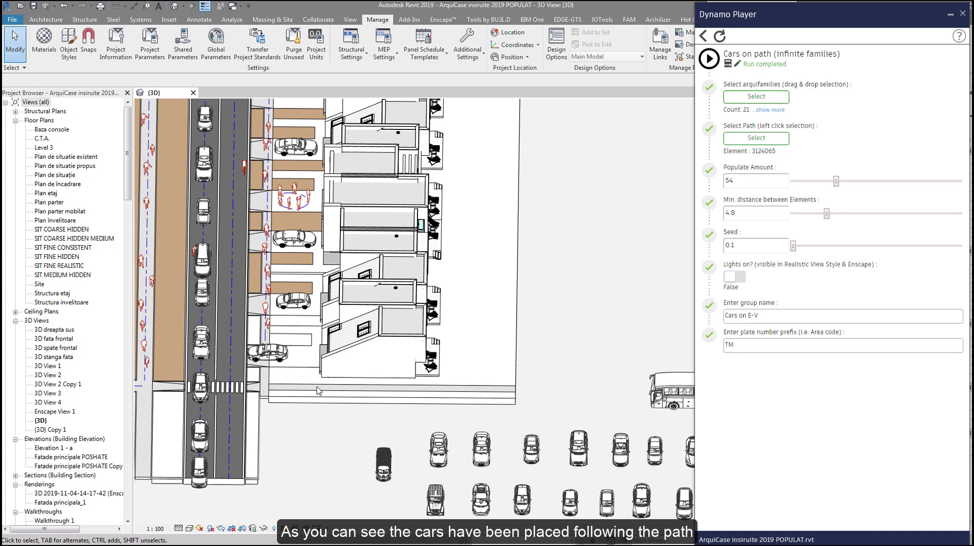
- Set the view to Coarse detail and orbit to an oblique street view
{"action": "middle_click_drag", "start_coordinate": [484, 431], "coordinate": [492, 450]}
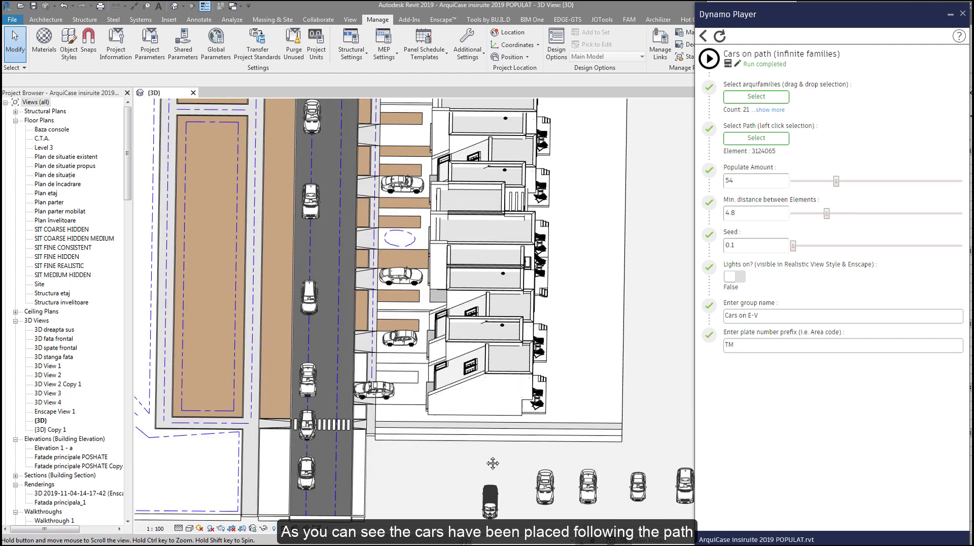
{"action": "scroll", "coordinate": [492, 450], "scroll_direction": "down", "scroll_amount": 2}
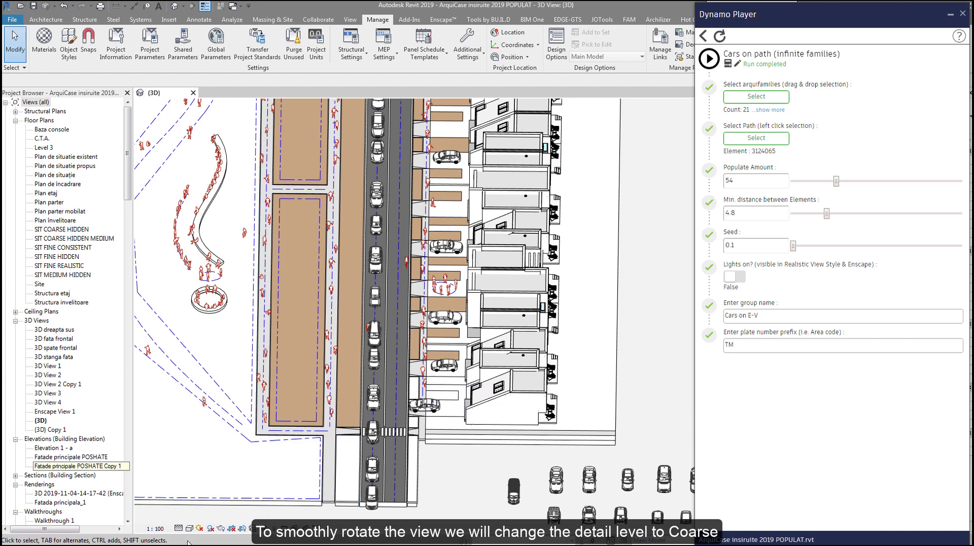
{"action": "left_click", "coordinate": [178, 528]}
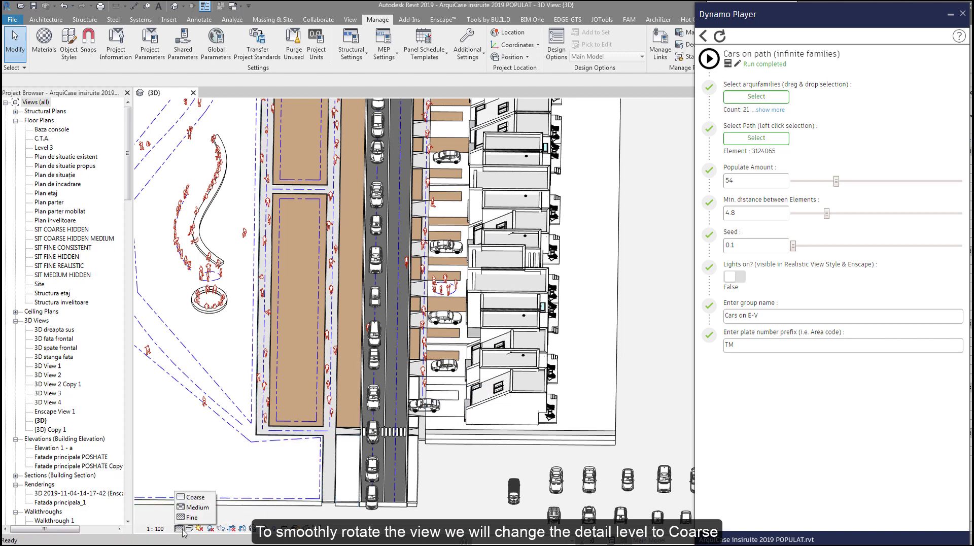
{"action": "left_click", "coordinate": [193, 500]}
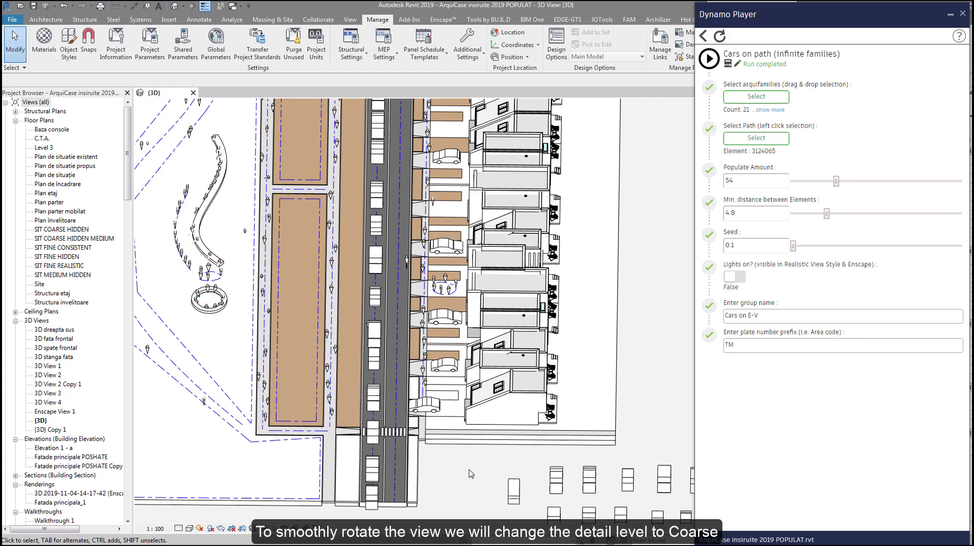
{"action": "mouse_move", "coordinate": [470, 473]}
{"action": "middle_mouse_down", "text": "shift"}
{"action": "mouse_move", "coordinate": [575, 425]}
{"action": "mouse_move", "coordinate": [537, 406]}
{"action": "middle_mouse_up", "text": "shift"}
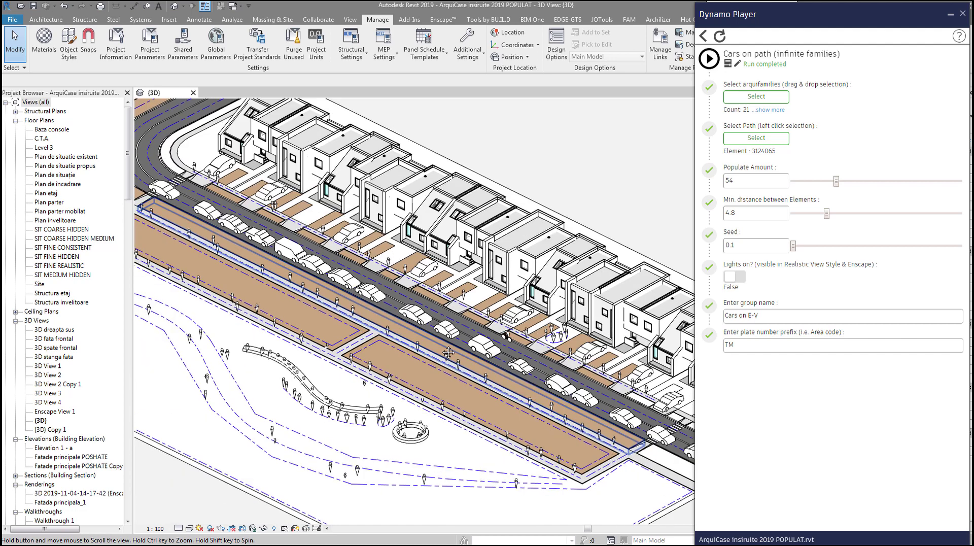
- Close Dynamo Player and return the 3D view to Fine detail
{"action": "left_click", "coordinate": [950, 15]}
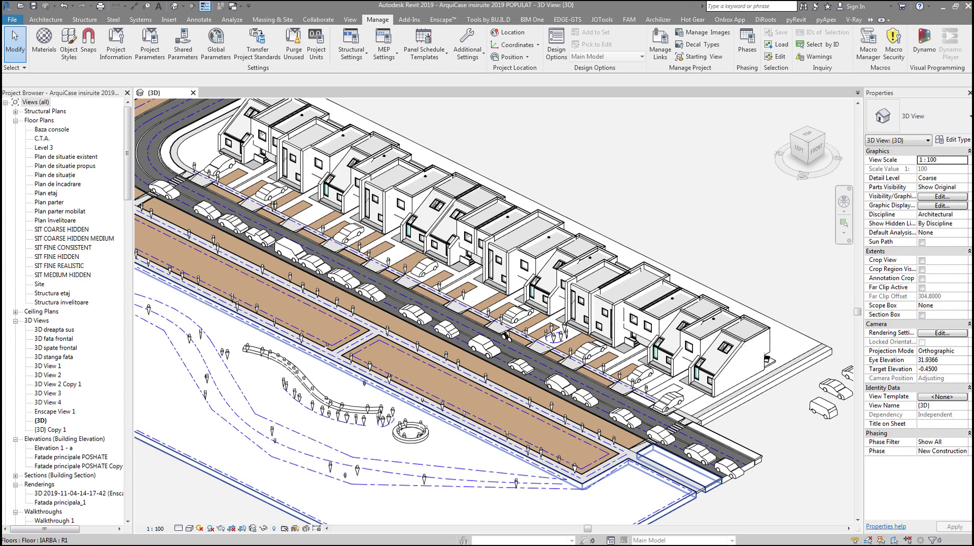
{"action": "left_click", "coordinate": [178, 528]}
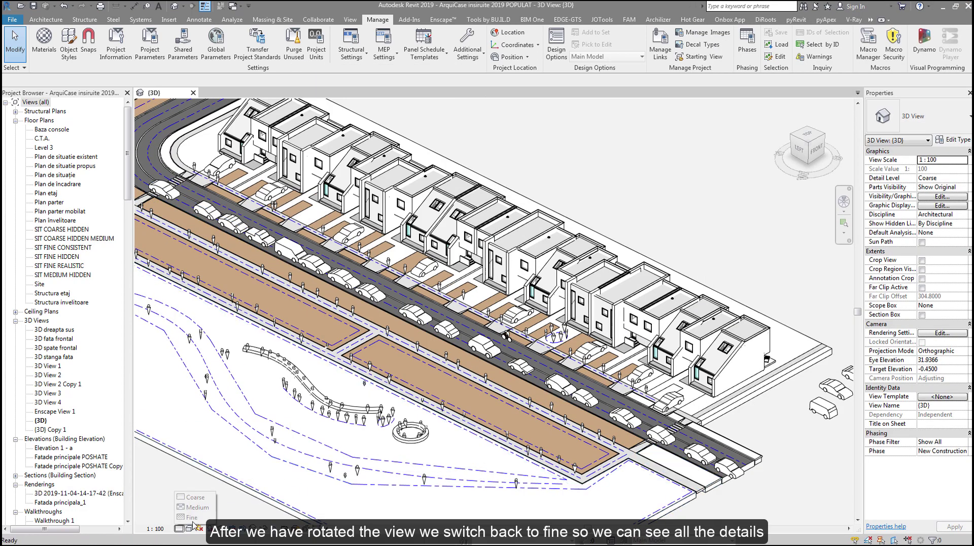
{"action": "left_click", "coordinate": [196, 520]}
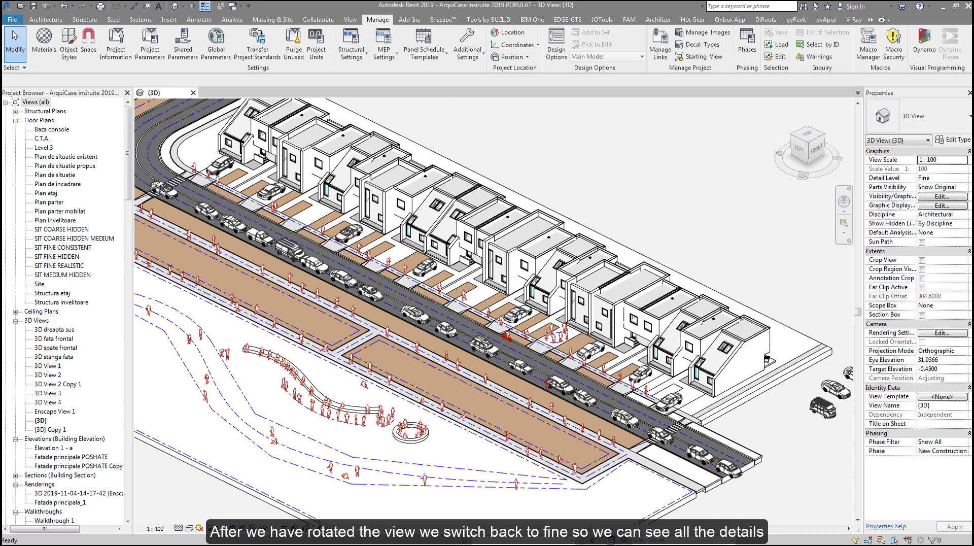
{"action": "scroll", "coordinate": [280, 225], "scroll_direction": "up", "scroll_amount": 3}
{"action": "scroll", "coordinate": [280, 225], "scroll_direction": "down", "scroll_amount": 3}
{"action": "scroll", "coordinate": [279, 225], "scroll_direction": "up", "scroll_amount": 5}
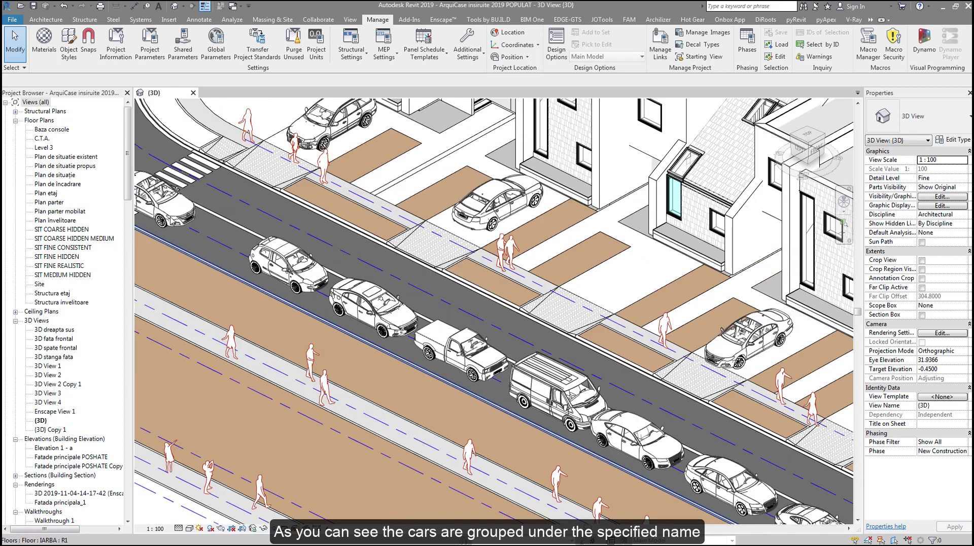
{"action": "scroll", "coordinate": [165, 216], "scroll_direction": "up", "scroll_amount": 2}
{"action": "left_click", "coordinate": [167, 213]}
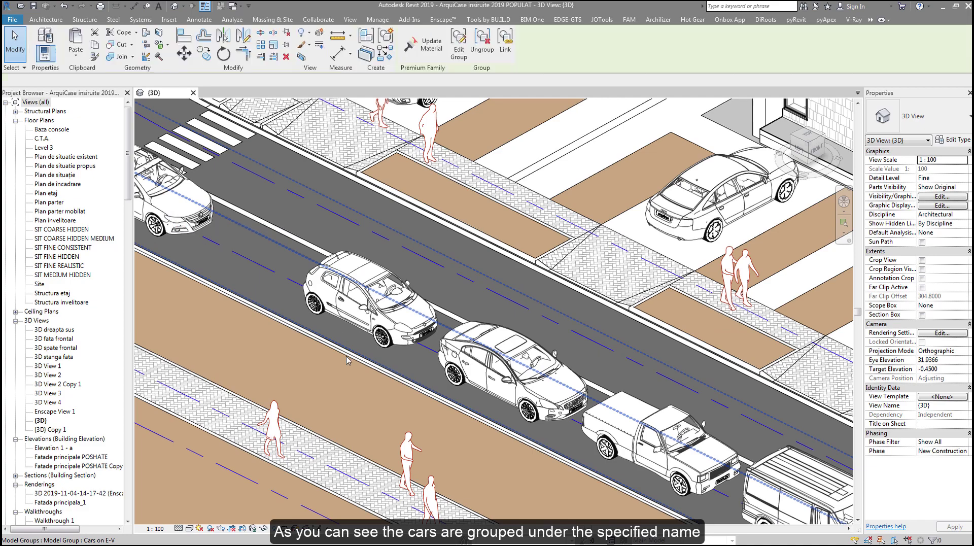
{"action": "scroll", "coordinate": [340, 392], "scroll_direction": "down", "scroll_amount": 4}
{"action": "scroll", "coordinate": [304, 370], "scroll_direction": "down", "scroll_amount": 3}
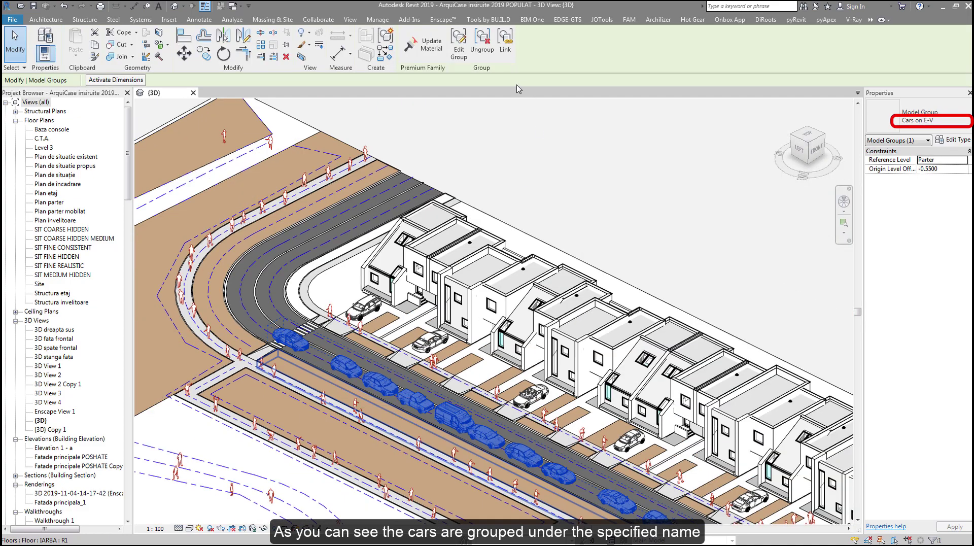
{"action": "scroll", "coordinate": [287, 358], "scroll_direction": "up", "scroll_amount": 3}
{"action": "scroll", "coordinate": [305, 358], "scroll_direction": "up", "scroll_amount": 3}
{"action": "key", "text": "Escape"}
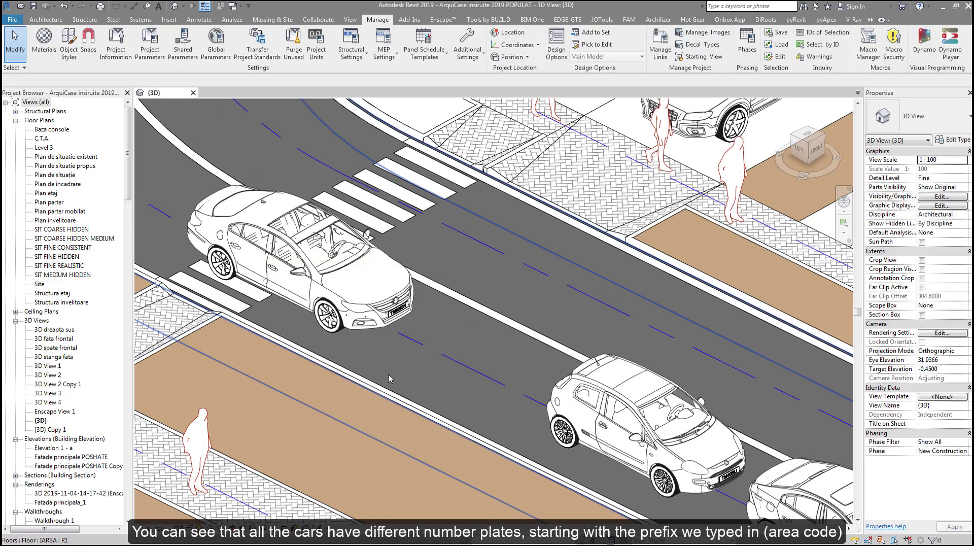
{"action": "scroll", "coordinate": [376, 359], "scroll_direction": "down", "scroll_amount": 1}
{"action": "scroll", "coordinate": [355, 345], "scroll_direction": "down", "scroll_amount": 1}
{"action": "scroll", "coordinate": [337, 336], "scroll_direction": "up", "scroll_amount": 2}
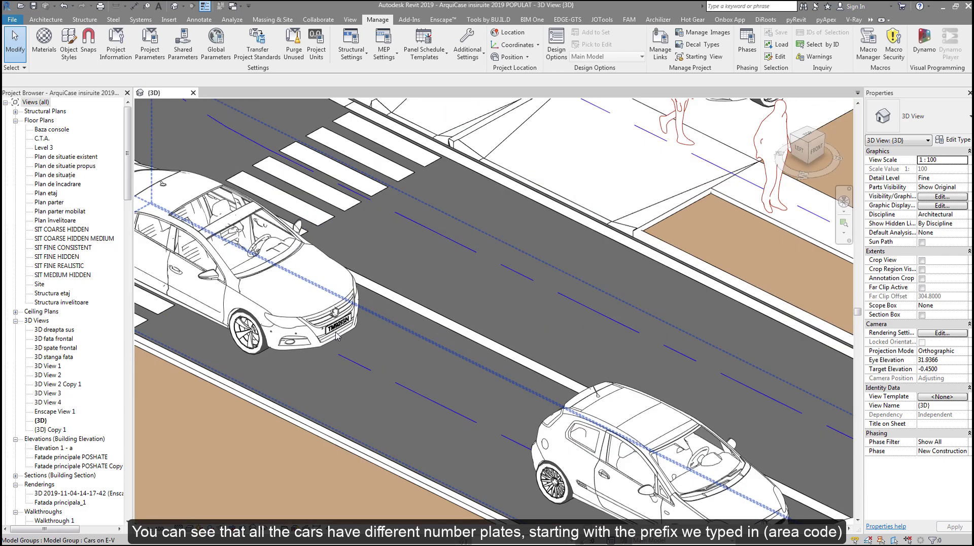
{"action": "scroll", "coordinate": [338, 336], "scroll_direction": "up", "scroll_amount": 5}
{"action": "scroll", "coordinate": [339, 319], "scroll_direction": "down", "scroll_amount": 5}
{"action": "scroll", "coordinate": [538, 421], "scroll_direction": "up", "scroll_amount": 1}
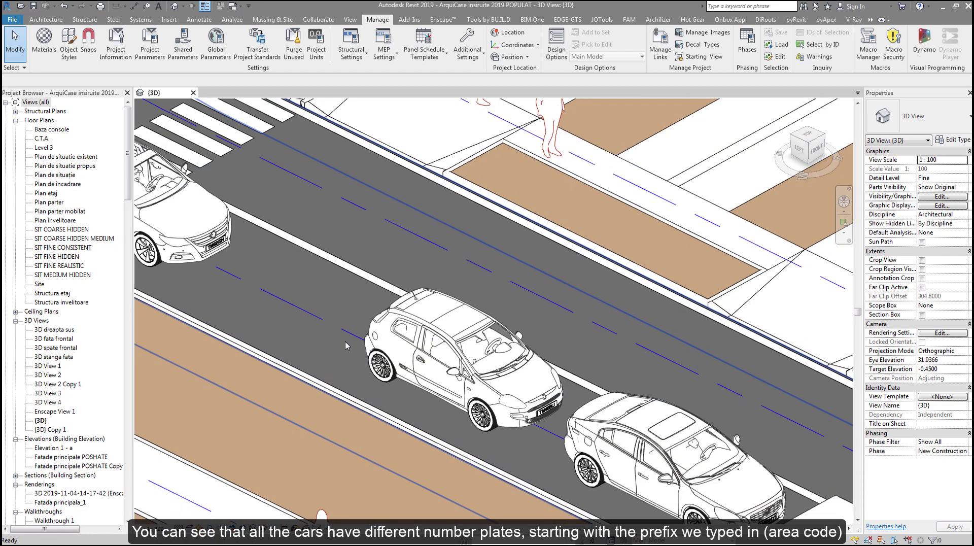
{"action": "scroll", "coordinate": [547, 426], "scroll_direction": "up", "scroll_amount": 4}
{"action": "scroll", "coordinate": [547, 426], "scroll_direction": "down", "scroll_amount": 2}
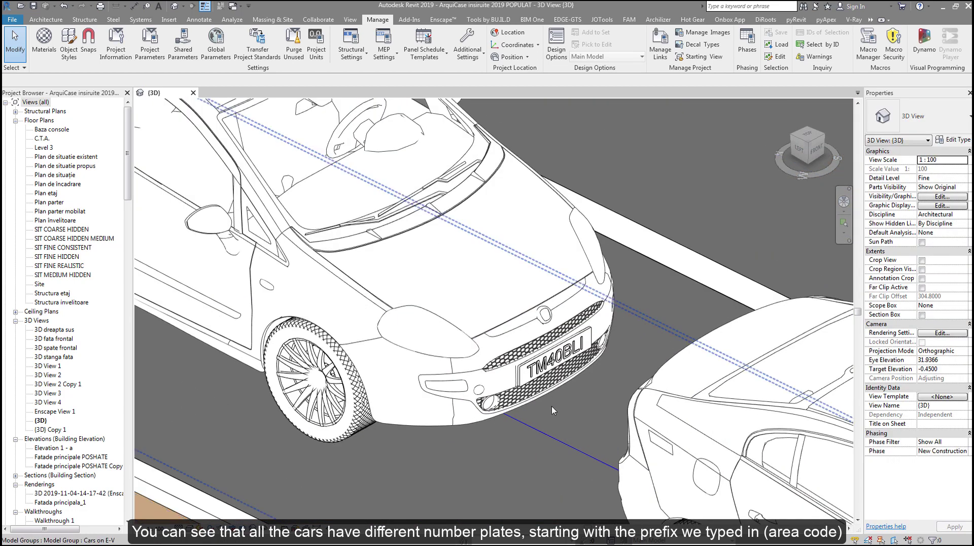
{"action": "scroll", "coordinate": [552, 406], "scroll_direction": "down", "scroll_amount": 1}
{"action": "middle_click_drag", "start_coordinate": [367, 391], "coordinate": [501, 370]}
{"action": "scroll", "coordinate": [501, 370], "scroll_direction": "down", "scroll_amount": 2}
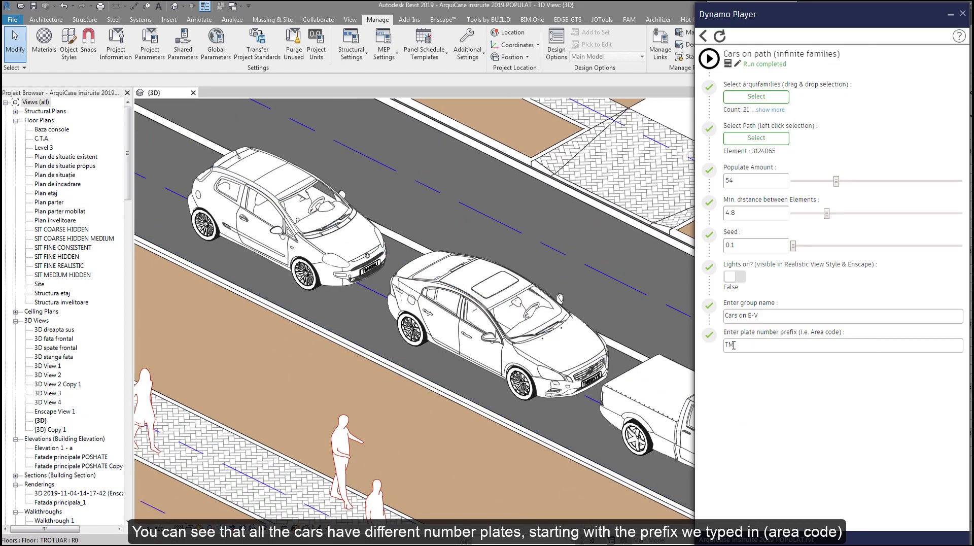
{"action": "left_click", "coordinate": [949, 16]}
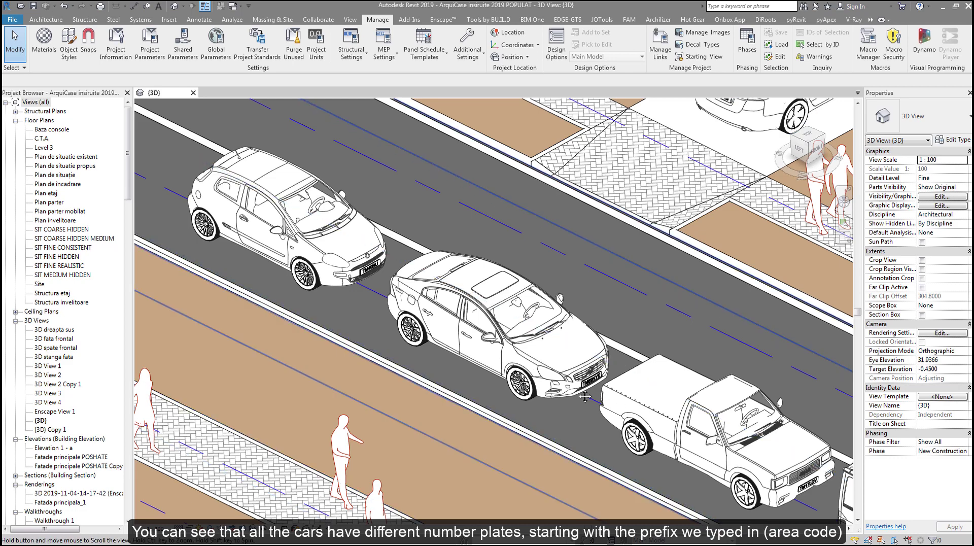
{"action": "scroll", "coordinate": [706, 461], "scroll_direction": "down", "scroll_amount": 2}
{"action": "scroll", "coordinate": [706, 461], "scroll_direction": "down", "scroll_amount": 1}
{"action": "mouse_move", "coordinate": [705, 461]}
{"action": "middle_mouse_down"}
{"action": "mouse_move", "coordinate": [251, 317]}
{"action": "mouse_move", "coordinate": [439, 363]}
{"action": "middle_mouse_up"}
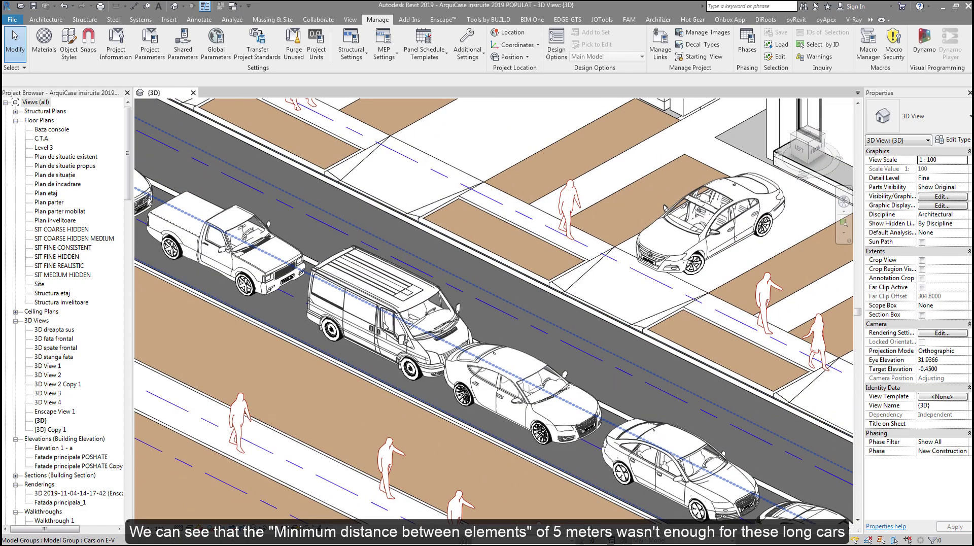
{"action": "scroll", "coordinate": [491, 405], "scroll_direction": "up", "scroll_amount": 2}
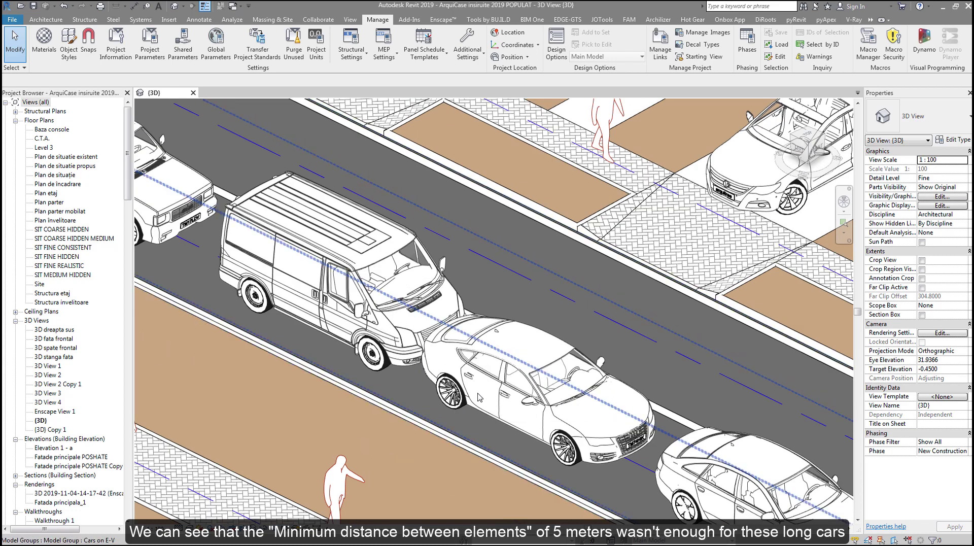
{"action": "middle_click_drag", "start_coordinate": [444, 376], "coordinate": [276, 260]}
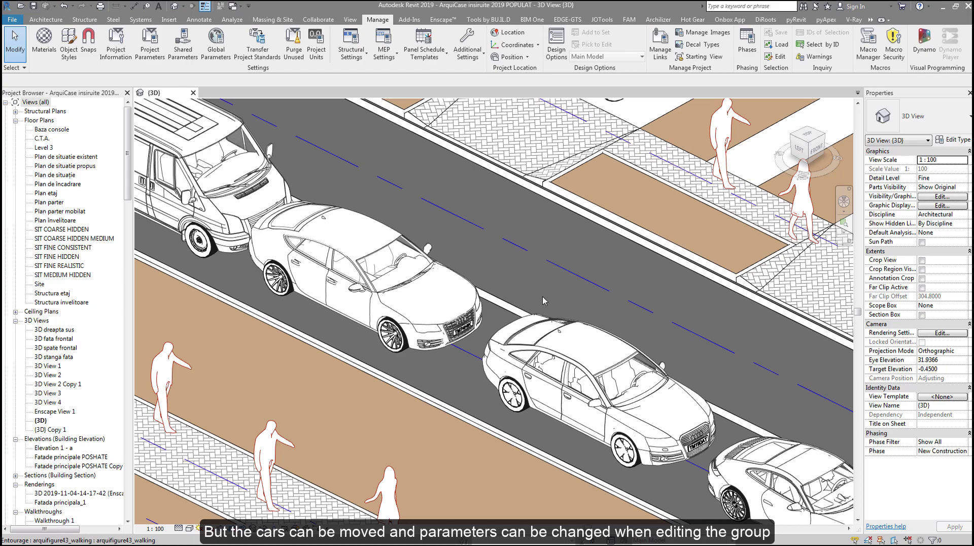
{"action": "scroll", "coordinate": [543, 301], "scroll_direction": "down", "scroll_amount": 2}
{"action": "scroll", "coordinate": [543, 301], "scroll_direction": "down", "scroll_amount": 3}
{"action": "scroll", "coordinate": [619, 444], "scroll_direction": "up", "scroll_amount": 2}
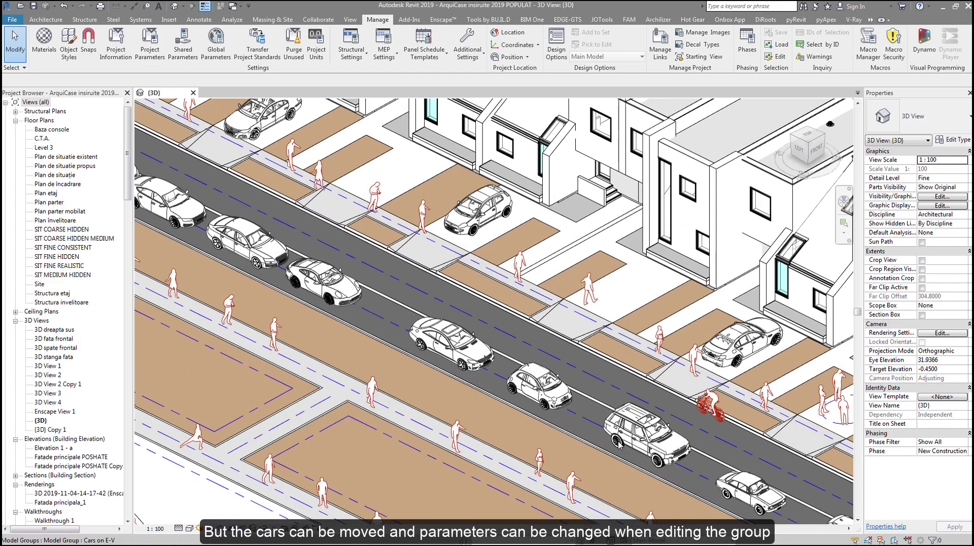
{"action": "scroll", "coordinate": [487, 370], "scroll_direction": "up", "scroll_amount": 1}
{"action": "scroll", "coordinate": [363, 300], "scroll_direction": "up", "scroll_amount": 1}
{"action": "scroll", "coordinate": [362, 301], "scroll_direction": "up", "scroll_amount": 1}
{"action": "scroll", "coordinate": [363, 301], "scroll_direction": "up", "scroll_amount": 2}
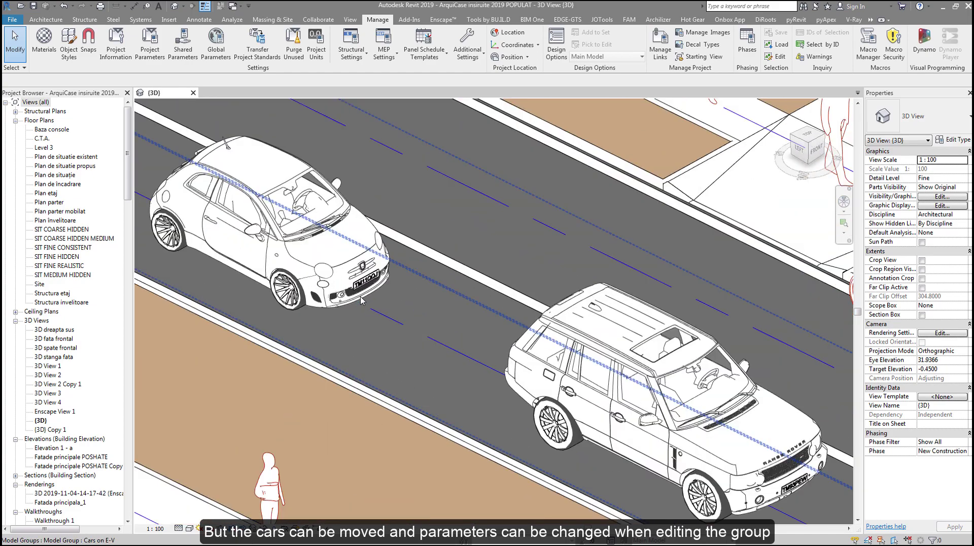
{"action": "middle_click_drag", "start_coordinate": [362, 300], "coordinate": [518, 244]}
{"action": "scroll", "coordinate": [519, 245], "scroll_direction": "up", "scroll_amount": 2}
{"action": "scroll", "coordinate": [558, 355], "scroll_direction": "up", "scroll_amount": 1}
{"action": "mouse_move", "coordinate": [588, 427]}
{"action": "middle_mouse_down"}
{"action": "mouse_move", "coordinate": [599, 414]}
{"action": "mouse_move", "coordinate": [670, 423]}
{"action": "middle_mouse_up"}
{"action": "left_click", "coordinate": [404, 246]}
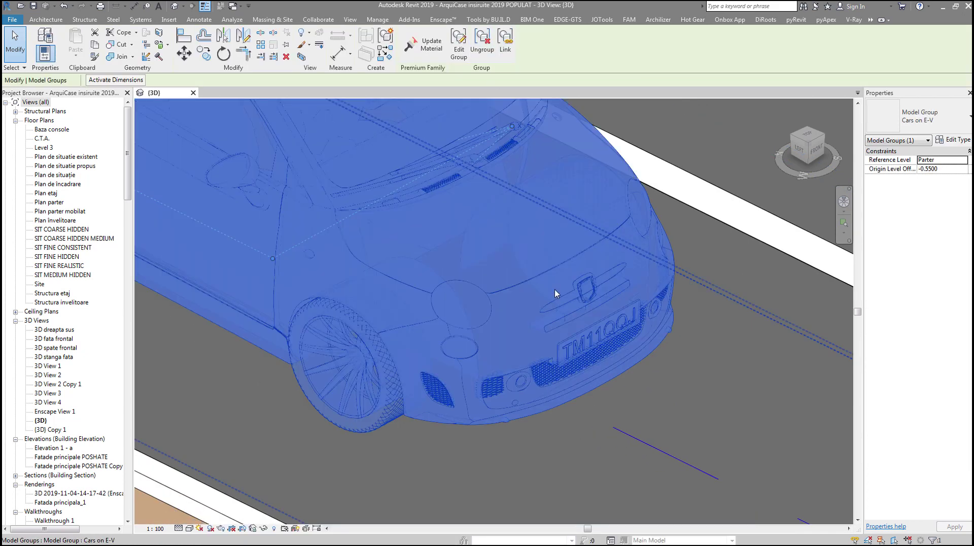
{"action": "scroll", "coordinate": [554, 284], "scroll_direction": "down", "scroll_amount": 3}
{"action": "left_click", "coordinate": [458, 46]}
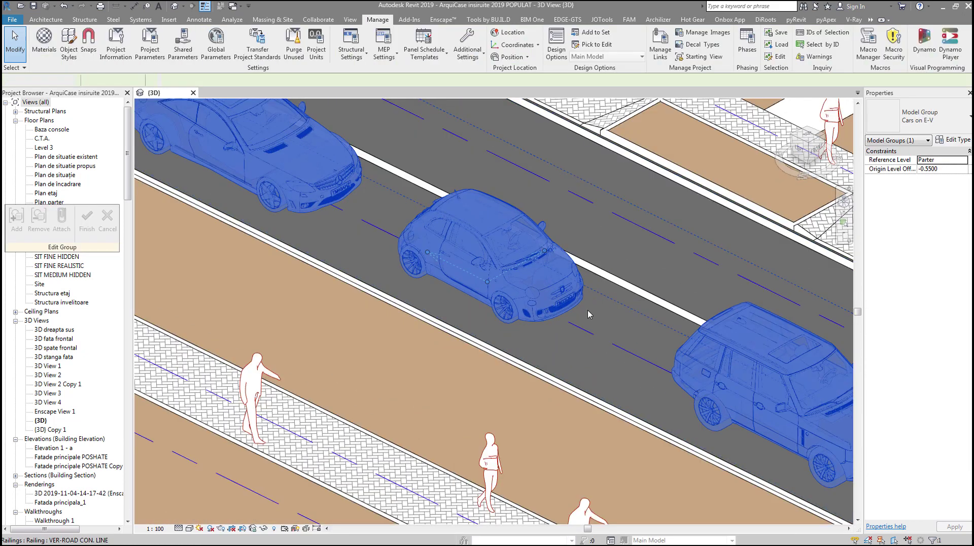
{"action": "left_click", "coordinate": [557, 305]}
{"action": "scroll", "coordinate": [557, 305], "scroll_direction": "up", "scroll_amount": 3}
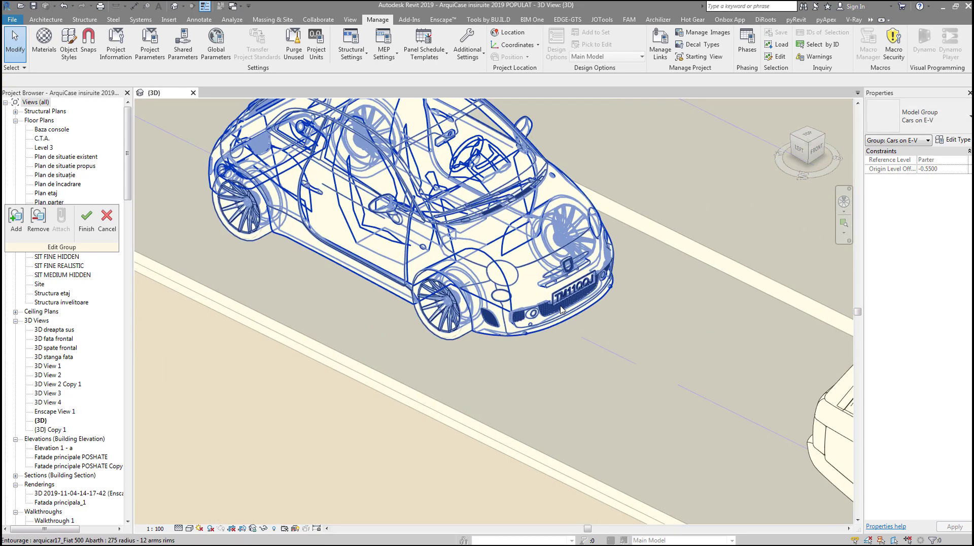
{"action": "scroll", "coordinate": [557, 305], "scroll_direction": "up", "scroll_amount": 2}
{"action": "scroll", "coordinate": [557, 305], "scroll_direction": "up", "scroll_amount": 2}
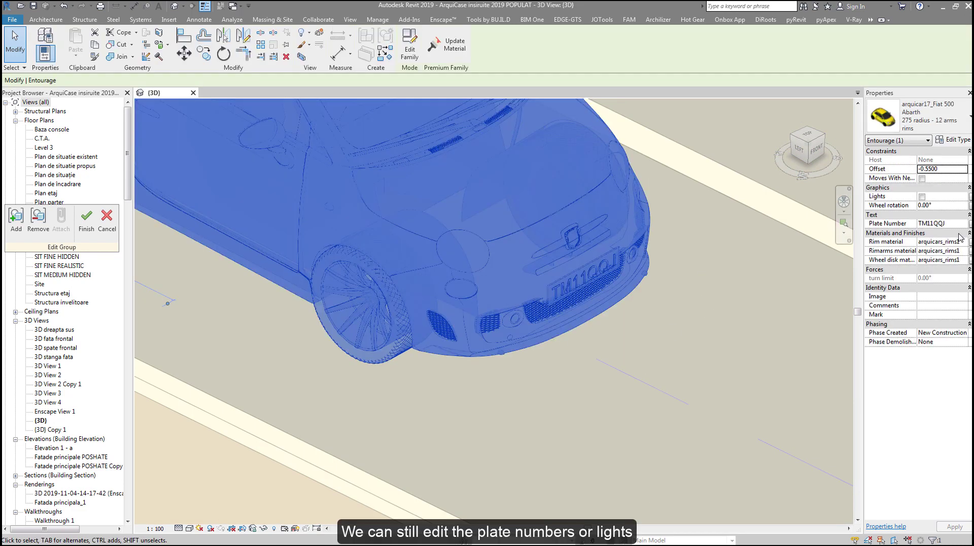
{"action": "left_click", "coordinate": [967, 223]}
{"action": "left_click", "coordinate": [967, 224]}
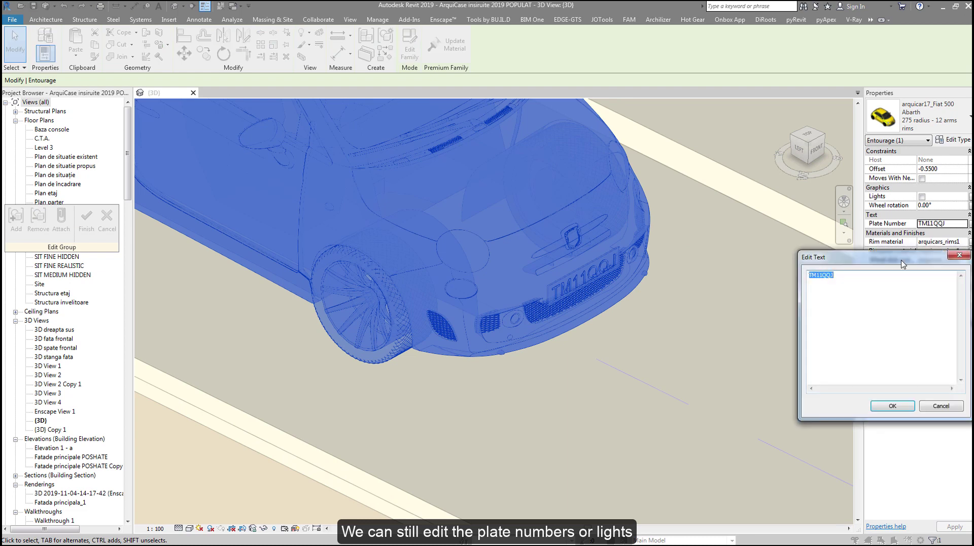
{"action": "left_click", "coordinate": [816, 275]}
{"action": "key", "text": "ctrl+a"}
{"action": "type", "text": "B"}
{"action": "left_click", "coordinate": [892, 406]}
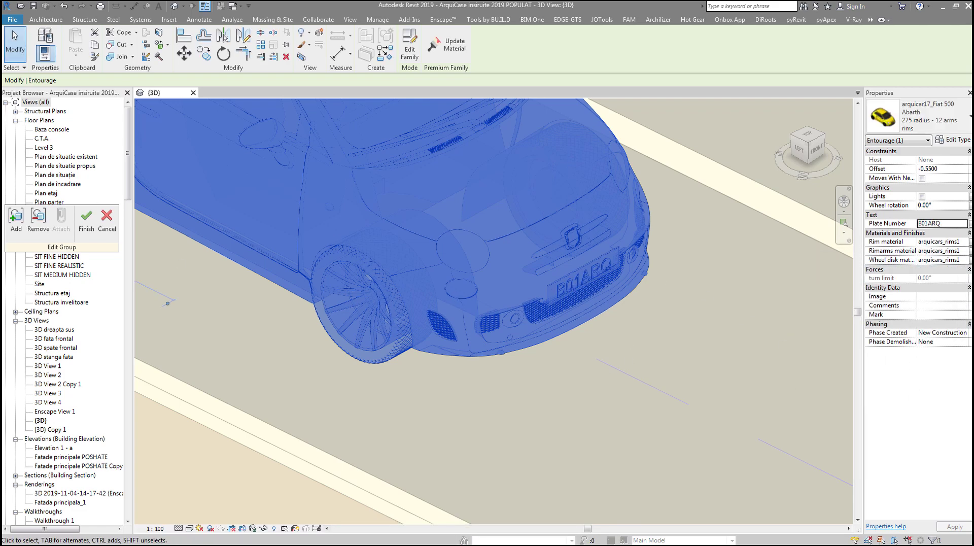
- Clear the Fiat selection and select the Volkswagen Polo in the group
{"action": "scroll", "coordinate": [514, 393], "scroll_direction": "down", "scroll_amount": 3}
{"action": "left_click", "coordinate": [513, 393]}
{"action": "scroll", "coordinate": [514, 393], "scroll_direction": "down", "scroll_amount": 4}
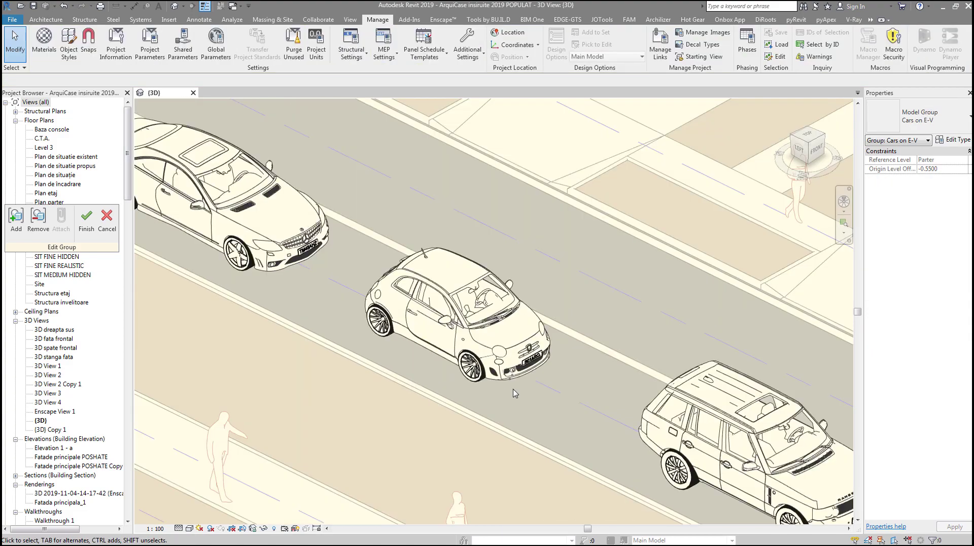
{"action": "scroll", "coordinate": [527, 370], "scroll_direction": "up", "scroll_amount": 5}
{"action": "scroll", "coordinate": [573, 404], "scroll_direction": "up", "scroll_amount": 2}
{"action": "scroll", "coordinate": [541, 408], "scroll_direction": "down", "scroll_amount": 3}
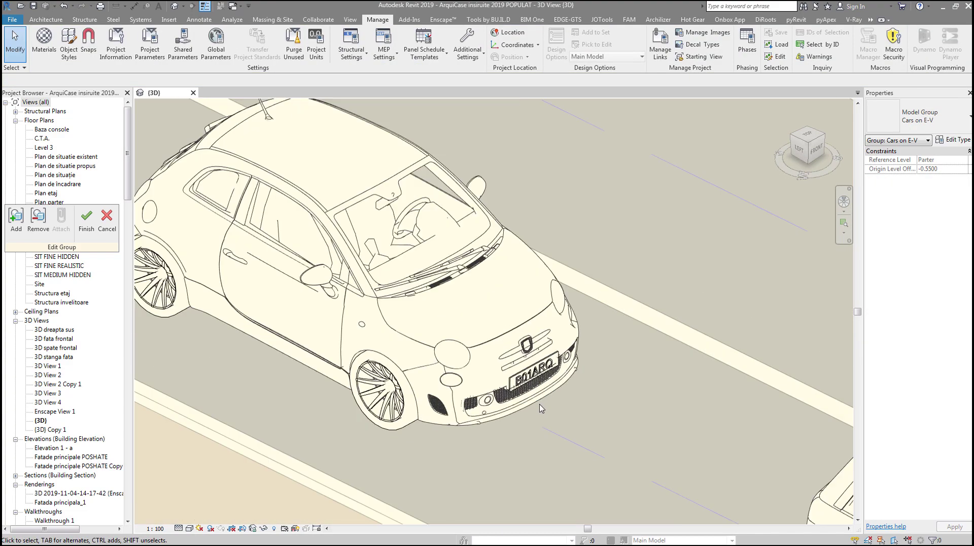
{"action": "scroll", "coordinate": [541, 408], "scroll_direction": "down", "scroll_amount": 2}
{"action": "scroll", "coordinate": [583, 419], "scroll_direction": "down", "scroll_amount": 2}
{"action": "scroll", "coordinate": [473, 304], "scroll_direction": "down", "scroll_amount": 2}
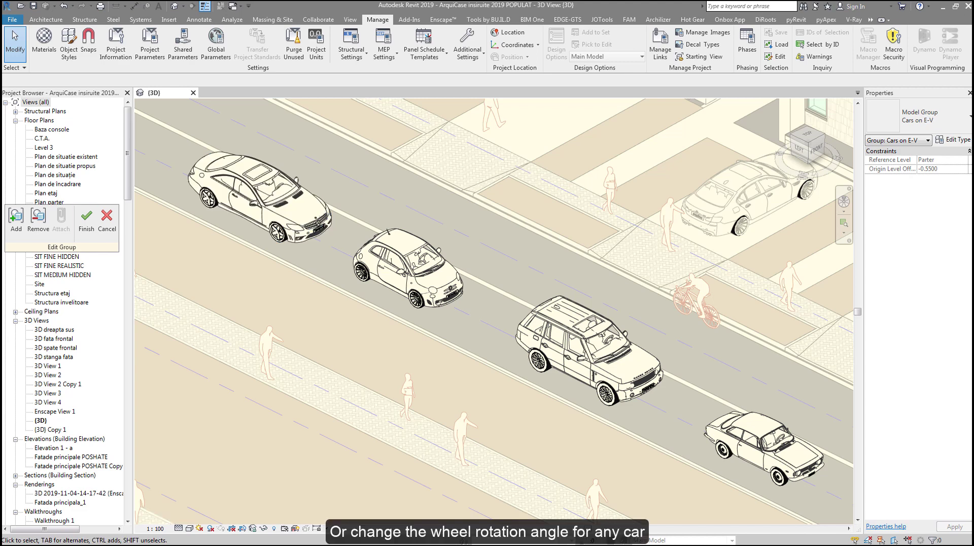
{"action": "scroll", "coordinate": [541, 388], "scroll_direction": "down", "scroll_amount": 2}
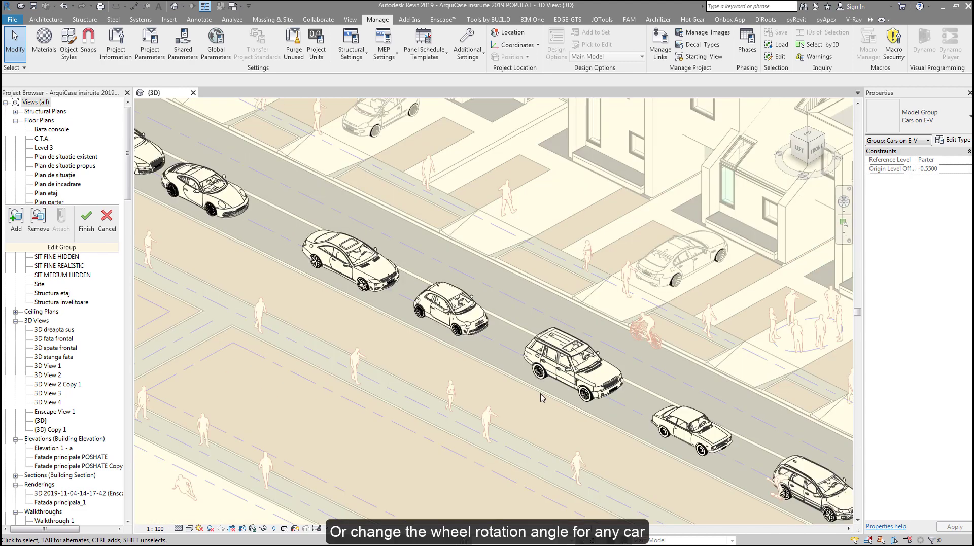
{"action": "scroll", "coordinate": [634, 431], "scroll_direction": "down", "scroll_amount": 3}
{"action": "scroll", "coordinate": [724, 464], "scroll_direction": "up", "scroll_amount": 4}
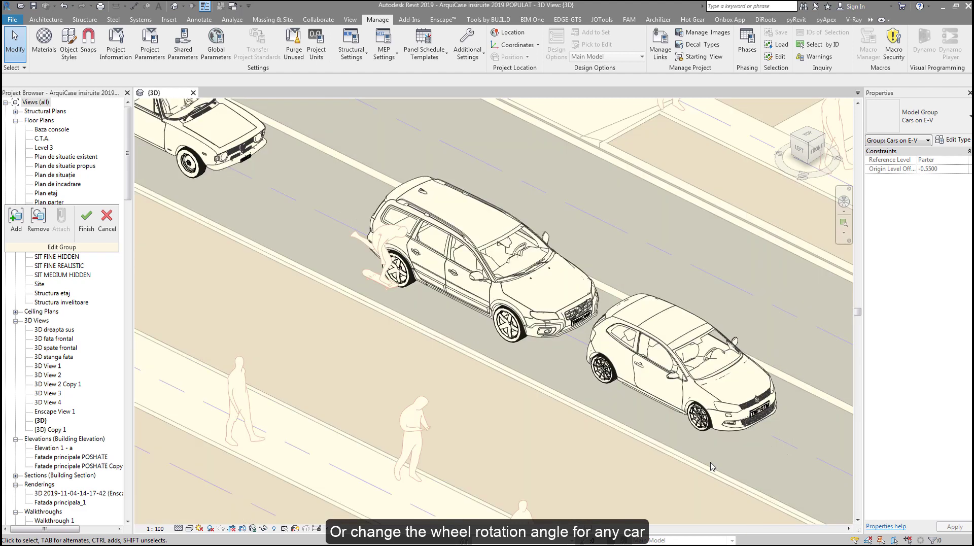
{"action": "scroll", "coordinate": [718, 442], "scroll_direction": "up", "scroll_amount": 1}
{"action": "scroll", "coordinate": [713, 421], "scroll_direction": "up", "scroll_amount": 1}
{"action": "left_click", "coordinate": [714, 420]}
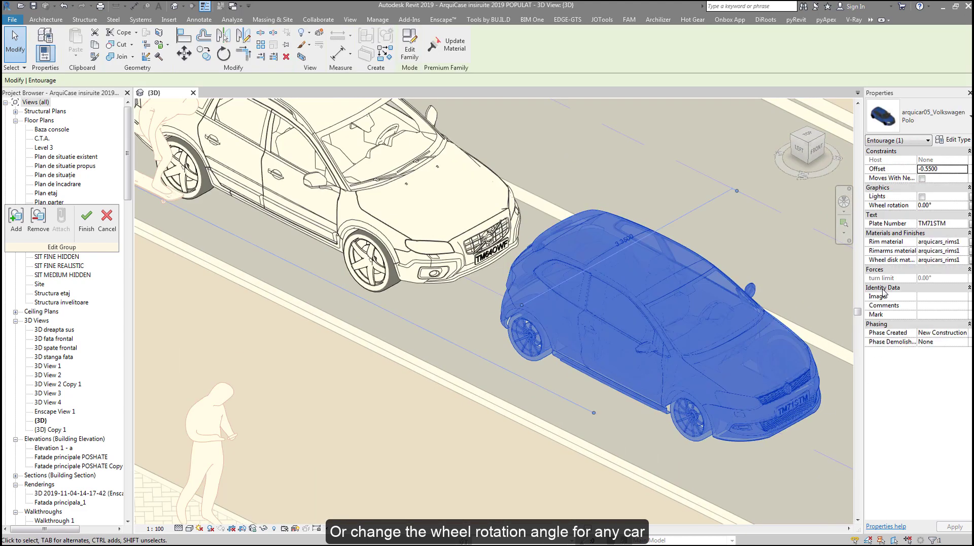
- Try the Volkswagen Polo's wheel rotation at 23°, then -23°, then return it to 0°
{"action": "left_click", "coordinate": [942, 209]}
{"action": "type", "text": "2"}
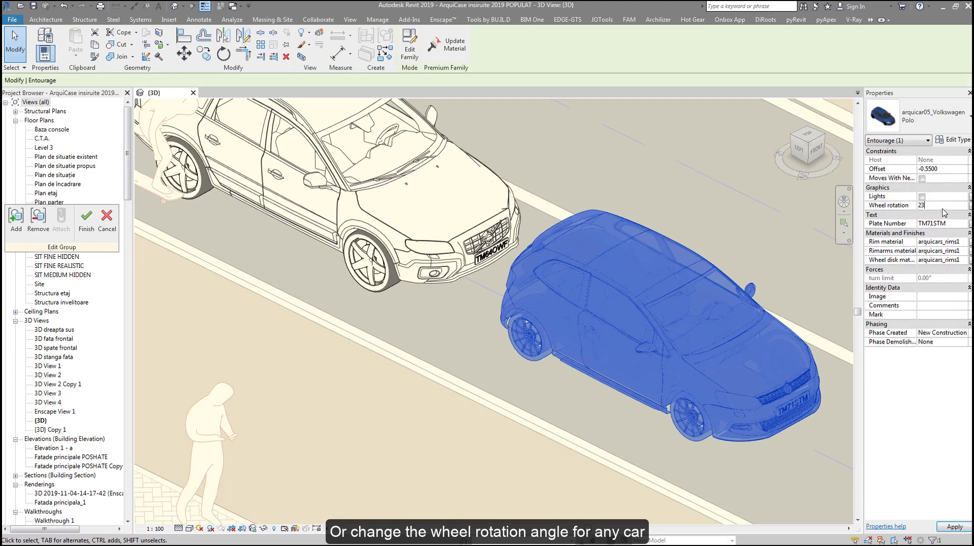
{"action": "type", "text": "3"}
{"action": "middle_click_drag", "start_coordinate": [566, 427], "coordinate": [312, 360]}
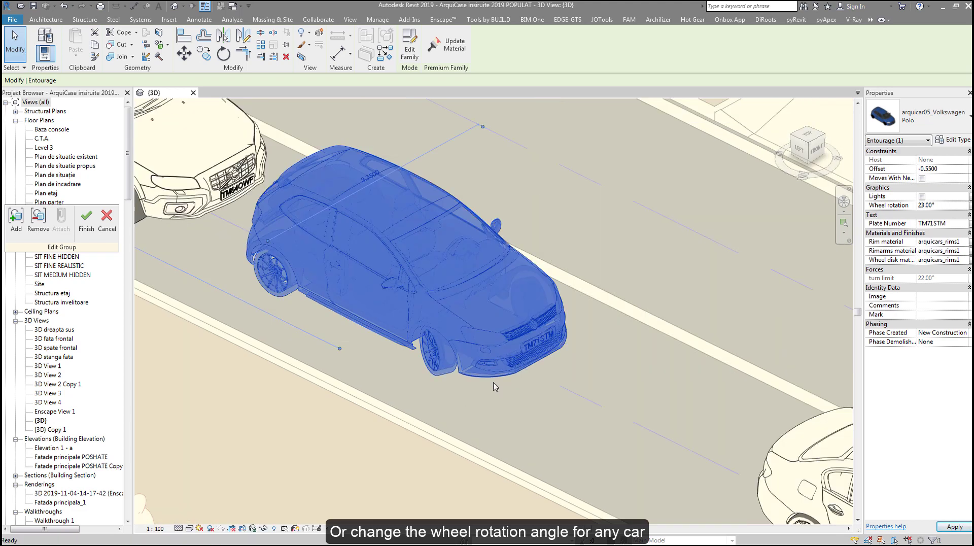
{"action": "left_click", "coordinate": [952, 207]}
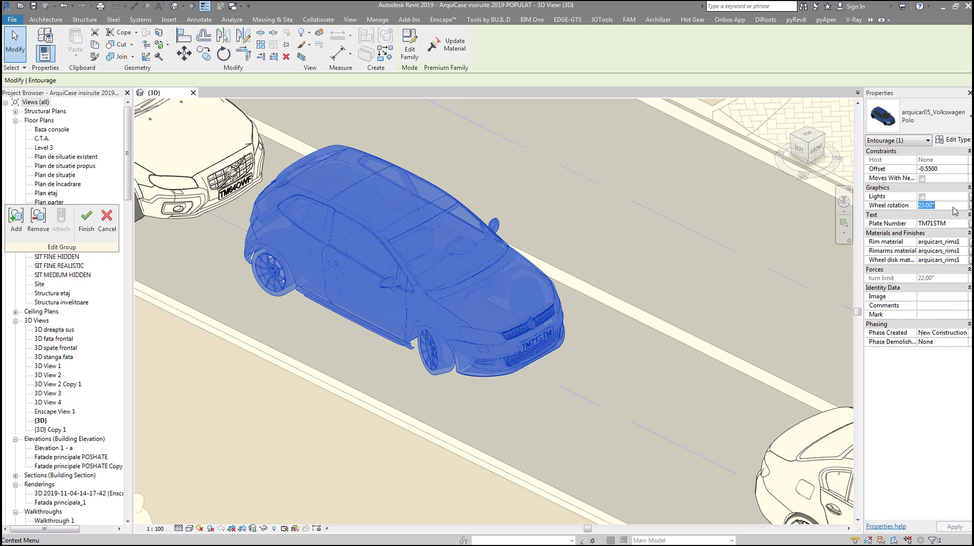
{"action": "type", "text": "-23"}
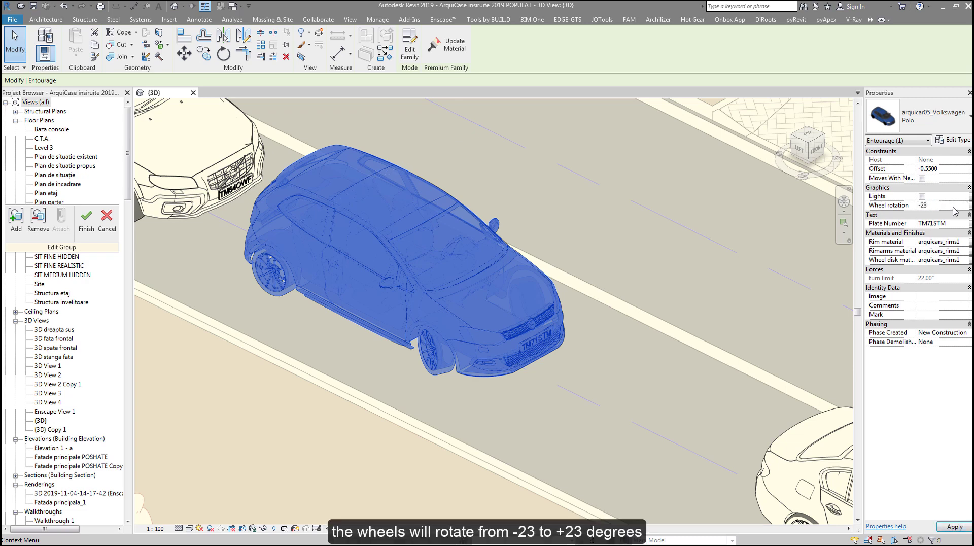
{"action": "key", "text": "Return"}
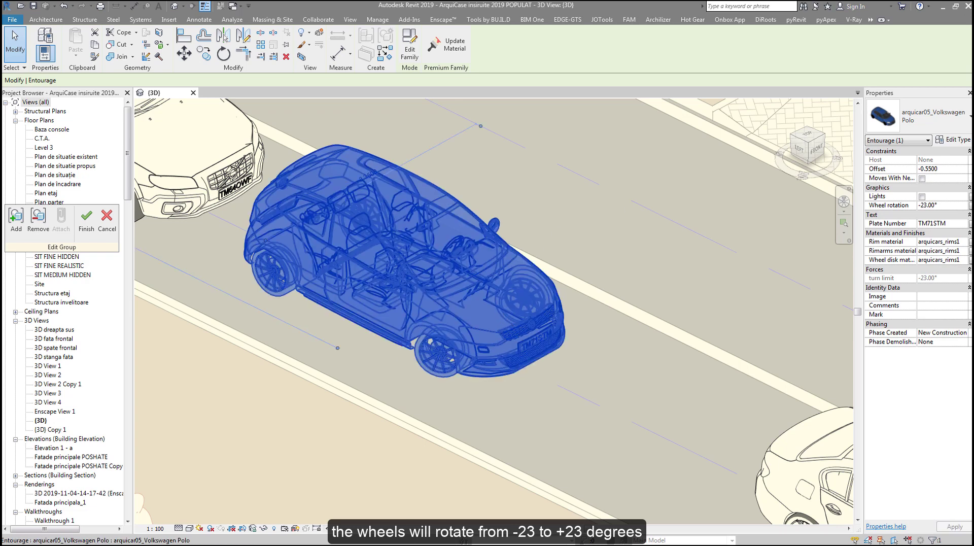
{"action": "left_click", "coordinate": [948, 205]}
{"action": "type", "text": "0"}
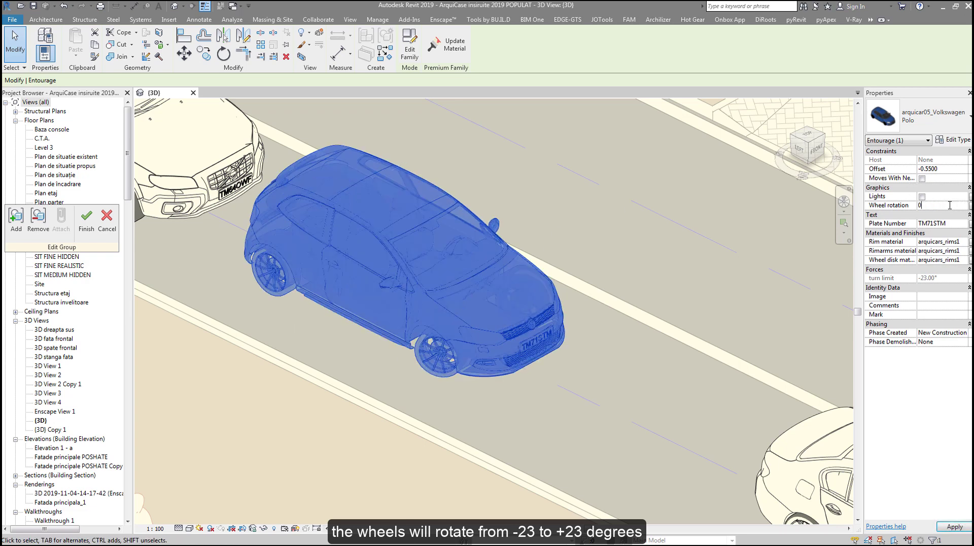
{"action": "key", "text": "Return"}
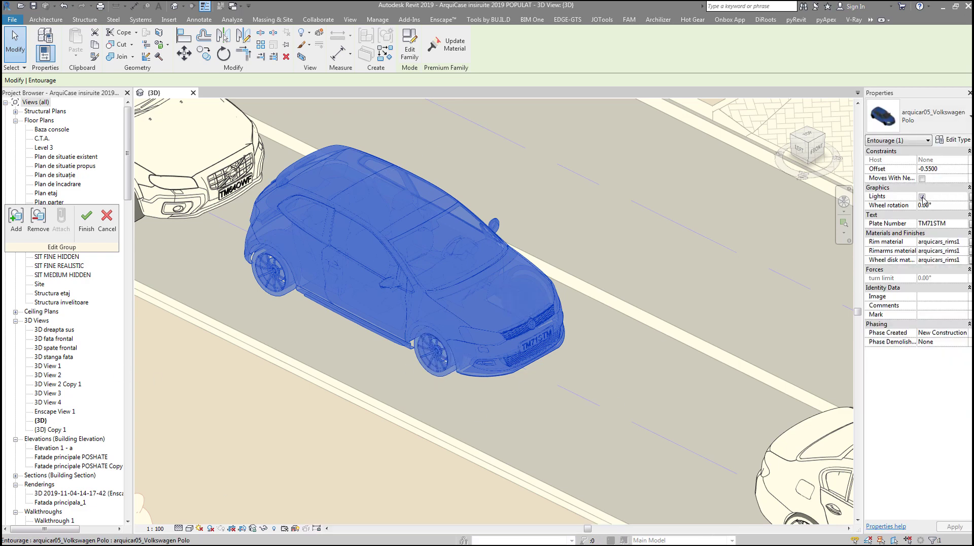
- Deselect the Polo and finish editing the Cars on E-V group
{"action": "left_click", "coordinate": [528, 392]}
{"action": "scroll", "coordinate": [397, 367], "scroll_direction": "down", "scroll_amount": 2}
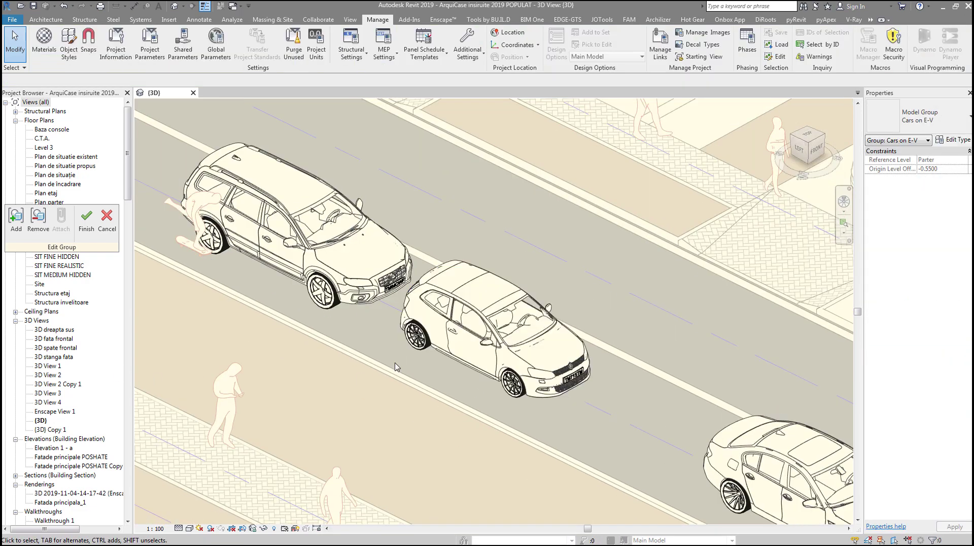
{"action": "scroll", "coordinate": [400, 374], "scroll_direction": "down", "scroll_amount": 2}
{"action": "scroll", "coordinate": [400, 374], "scroll_direction": "down", "scroll_amount": 1}
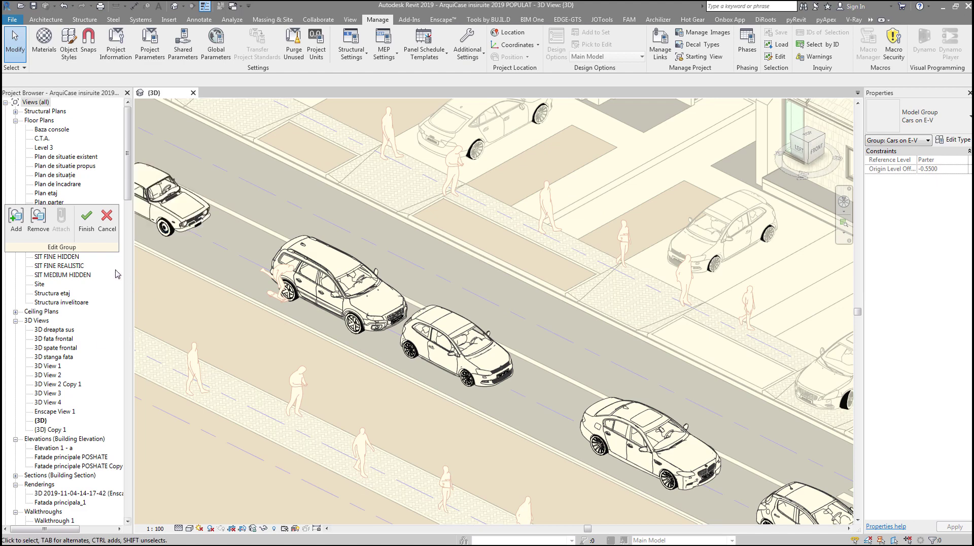
{"action": "left_click", "coordinate": [86, 230]}
- Move the skateboarder figure next to the white car on the road
{"action": "scroll", "coordinate": [429, 341], "scroll_direction": "up", "scroll_amount": 2}
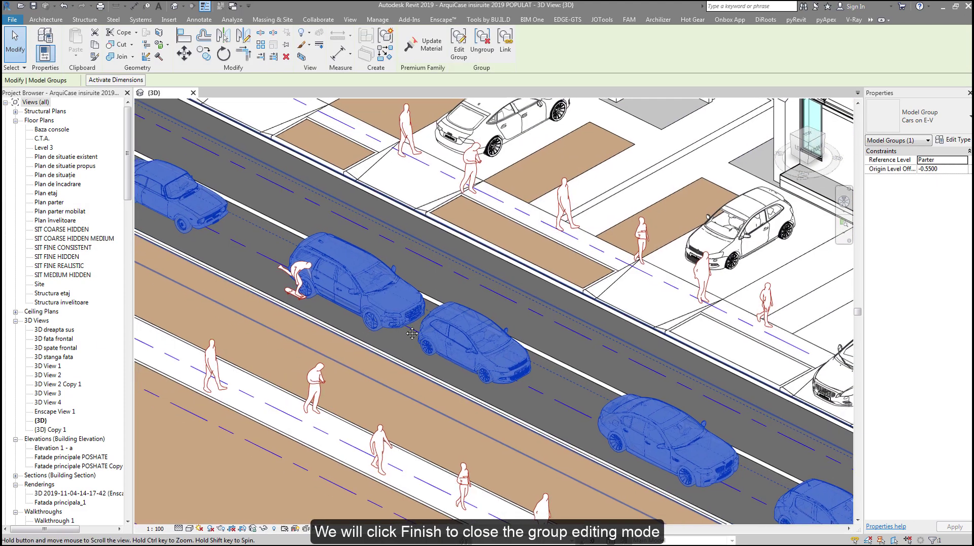
{"action": "scroll", "coordinate": [428, 341], "scroll_direction": "up", "scroll_amount": 2}
{"action": "left_click", "coordinate": [416, 343]}
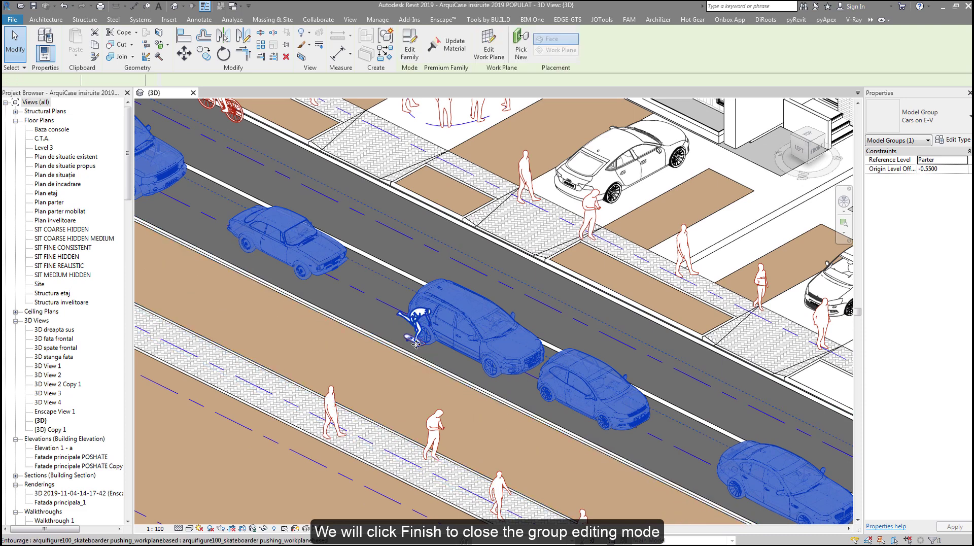
{"action": "left_click_drag", "start_coordinate": [416, 343], "coordinate": [344, 314]}
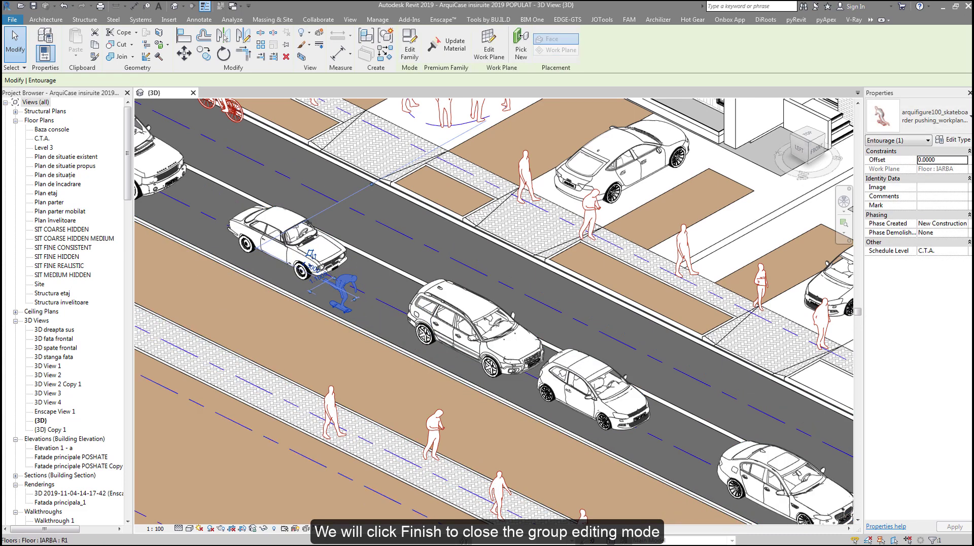
- Set the 3D view's detail level to Coarse and clear the selection
{"action": "scroll", "coordinate": [336, 358], "scroll_direction": "down", "scroll_amount": 5}
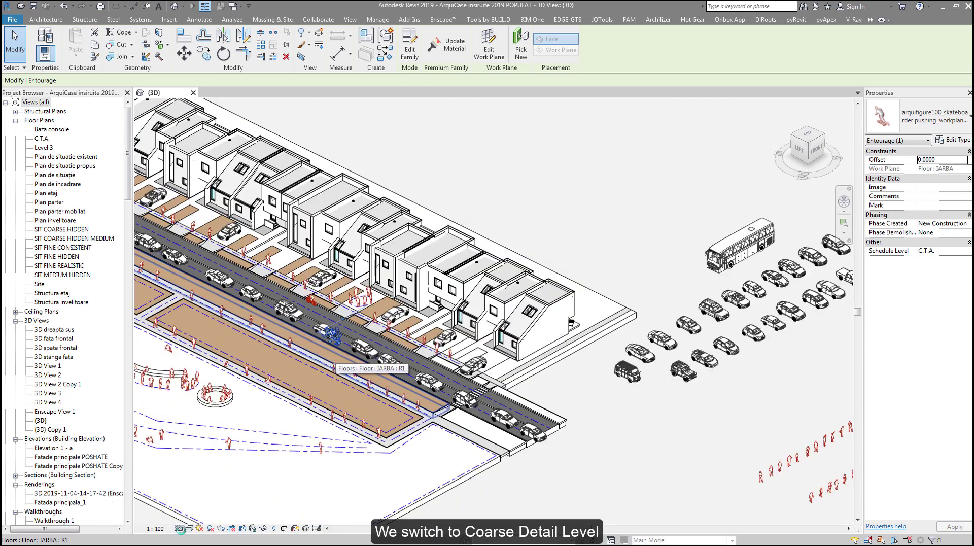
{"action": "left_click", "coordinate": [179, 528]}
{"action": "left_click", "coordinate": [203, 499]}
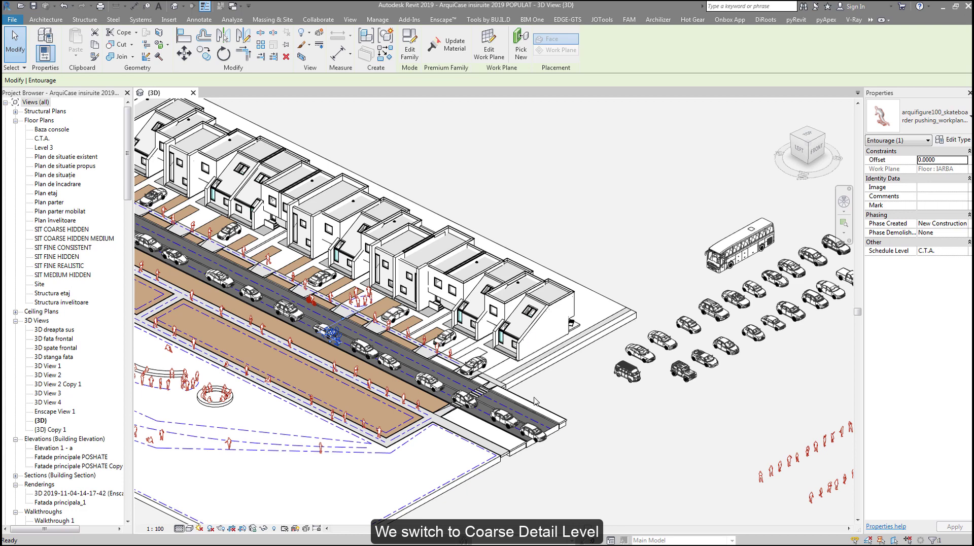
{"action": "key", "text": "Escape"}
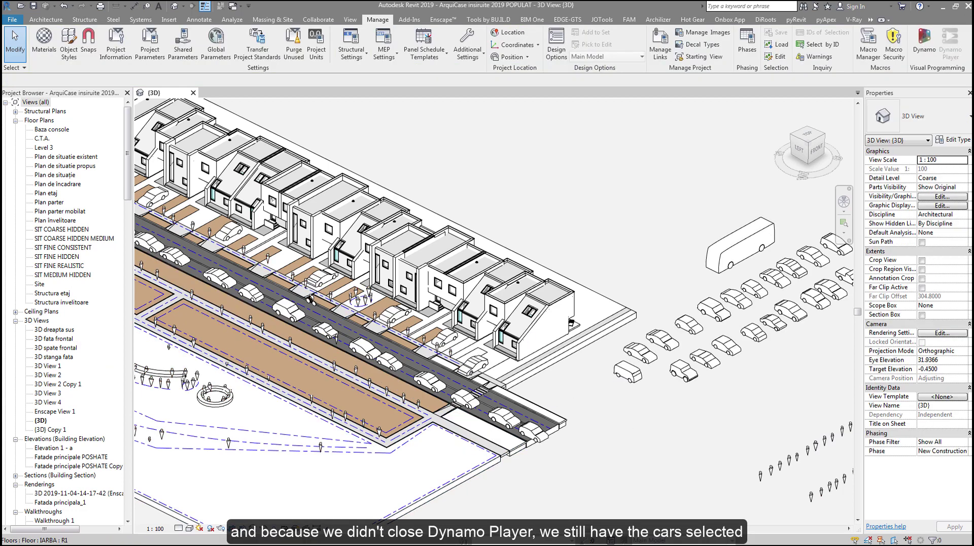
- In the Cars on path player, select the curved road model line as the new path
{"action": "key", "text": "alt+Tab"}
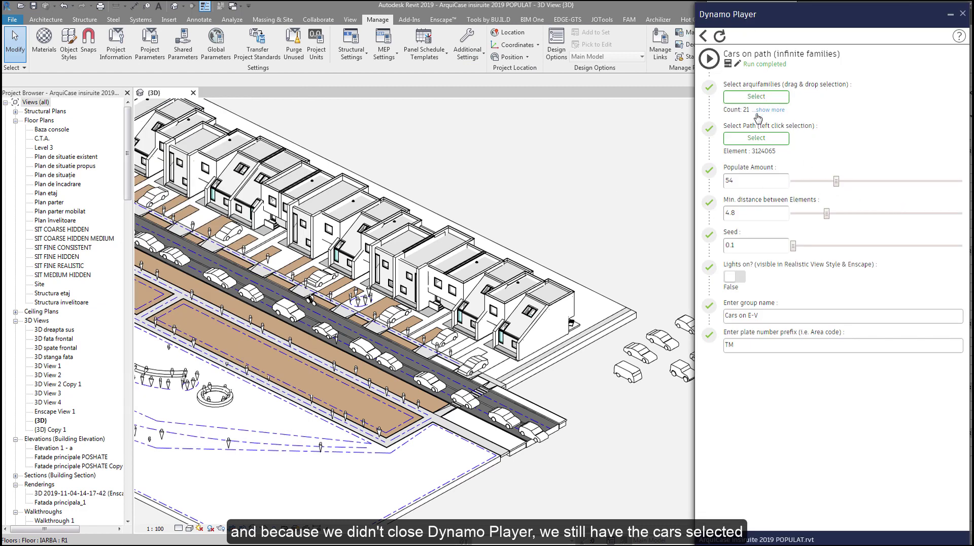
{"action": "left_click", "coordinate": [766, 139]}
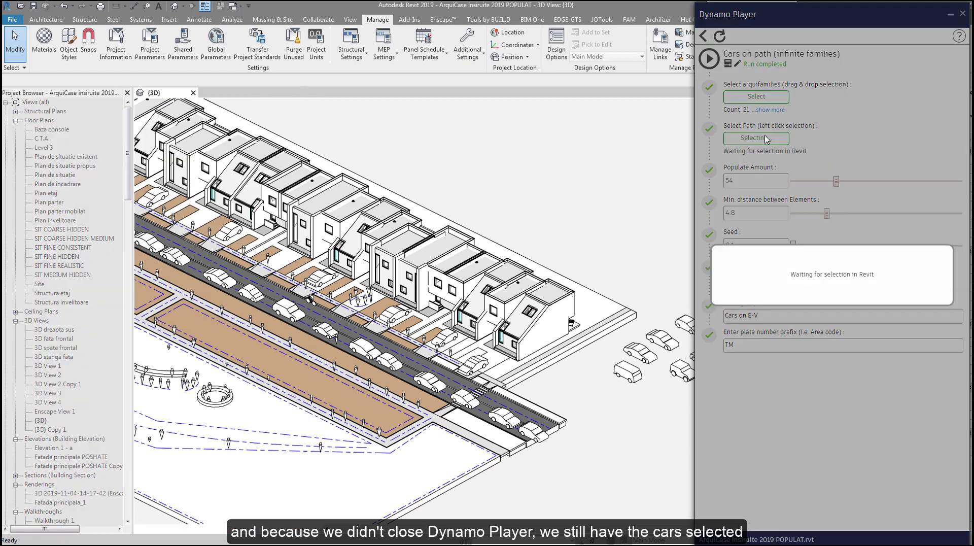
{"action": "scroll", "coordinate": [355, 279], "scroll_direction": "down", "scroll_amount": 3}
{"action": "scroll", "coordinate": [174, 137], "scroll_direction": "up", "scroll_amount": 4}
{"action": "scroll", "coordinate": [247, 216], "scroll_direction": "up", "scroll_amount": 2}
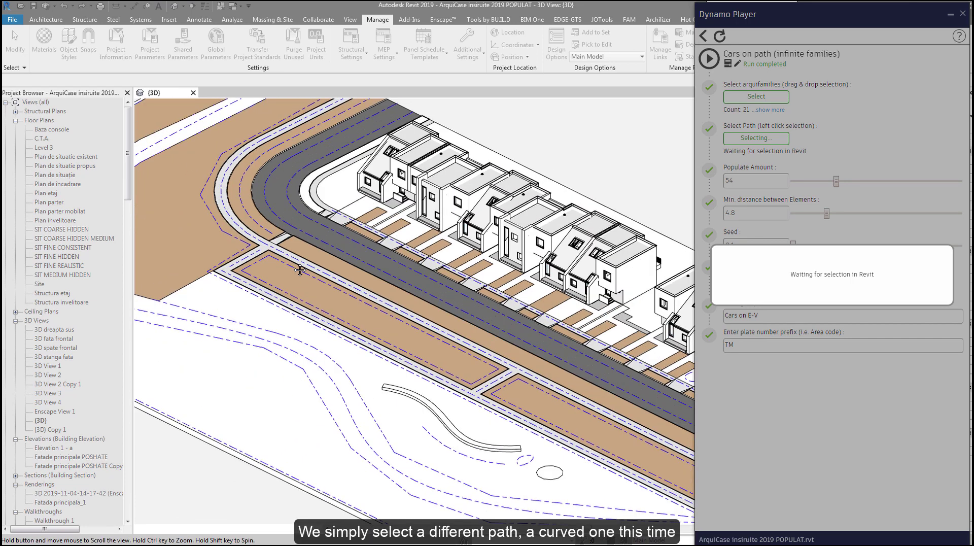
{"action": "scroll", "coordinate": [247, 217], "scroll_direction": "up", "scroll_amount": 2}
{"action": "scroll", "coordinate": [305, 233], "scroll_direction": "up", "scroll_amount": 1}
{"action": "scroll", "coordinate": [322, 244], "scroll_direction": "up", "scroll_amount": 2}
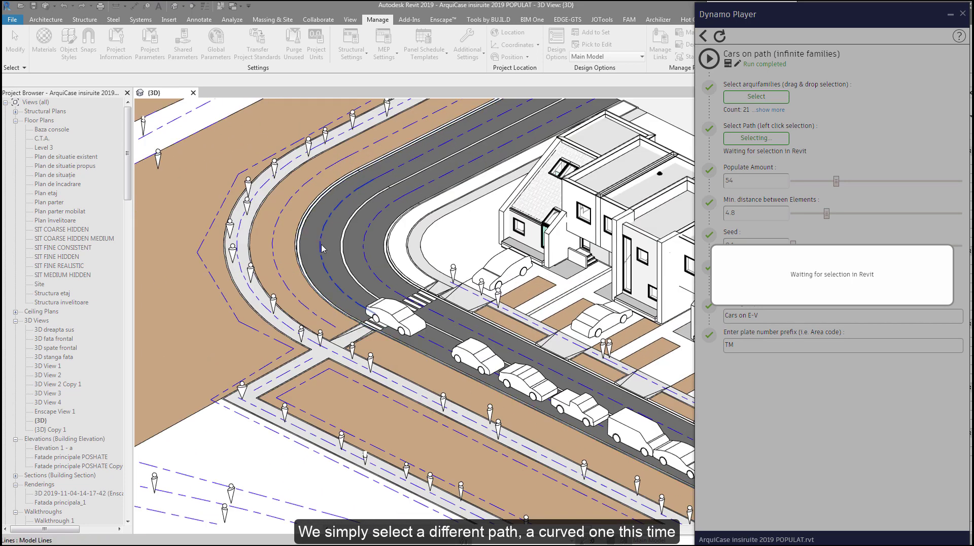
{"action": "left_click", "coordinate": [322, 243]}
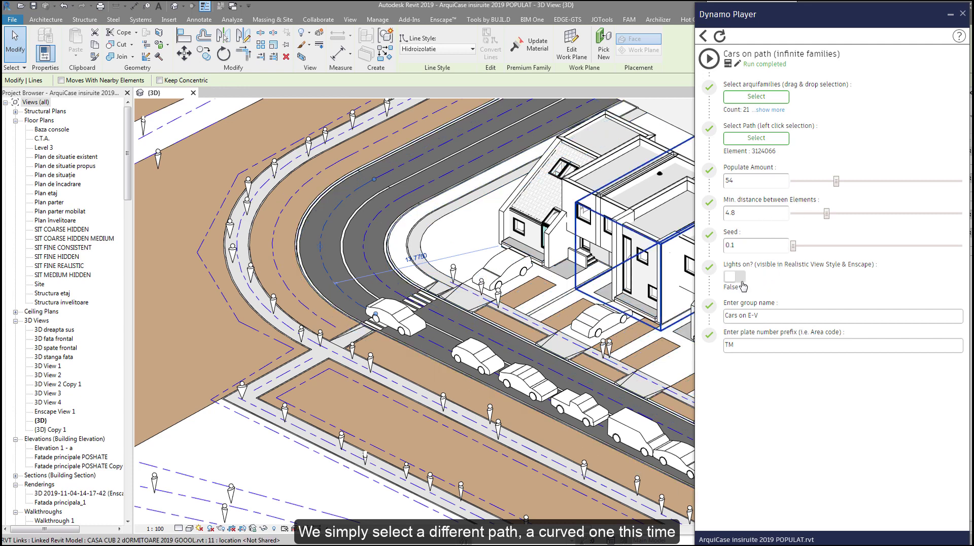
- Change the plate prefix from TM to AR, set Populate Amount 20 and Seed 7.4
{"action": "double_click", "coordinate": [750, 348]}
{"action": "type", "text": "AR"}
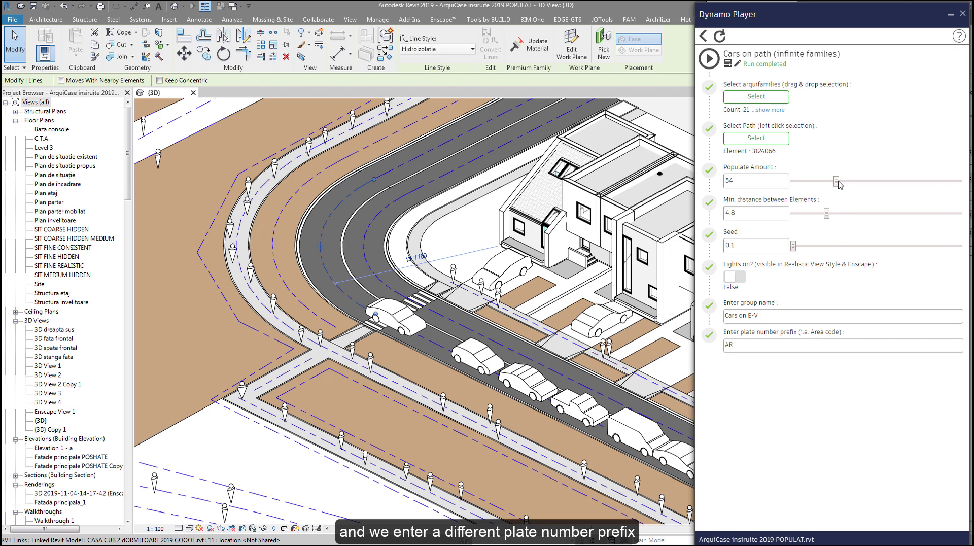
{"action": "left_click_drag", "start_coordinate": [838, 181], "coordinate": [815, 184]}
{"action": "left_click_drag", "start_coordinate": [795, 245], "coordinate": [806, 245]}
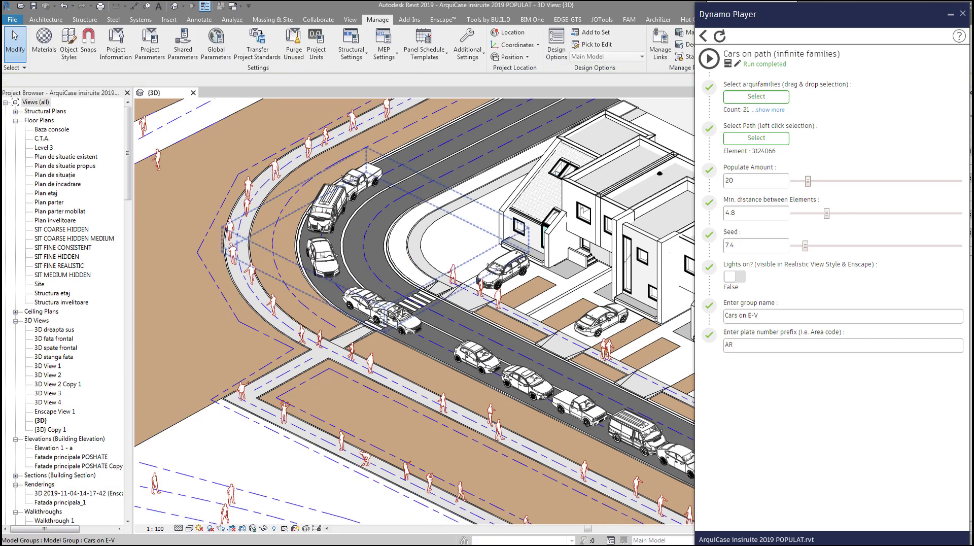
{"action": "key", "text": "Escape"}
- Delete the car colliding at the crosswalk from the new cars group and finish editing
{"action": "scroll", "coordinate": [290, 221], "scroll_direction": "up", "scroll_amount": 4}
{"action": "left_click", "coordinate": [354, 219]}
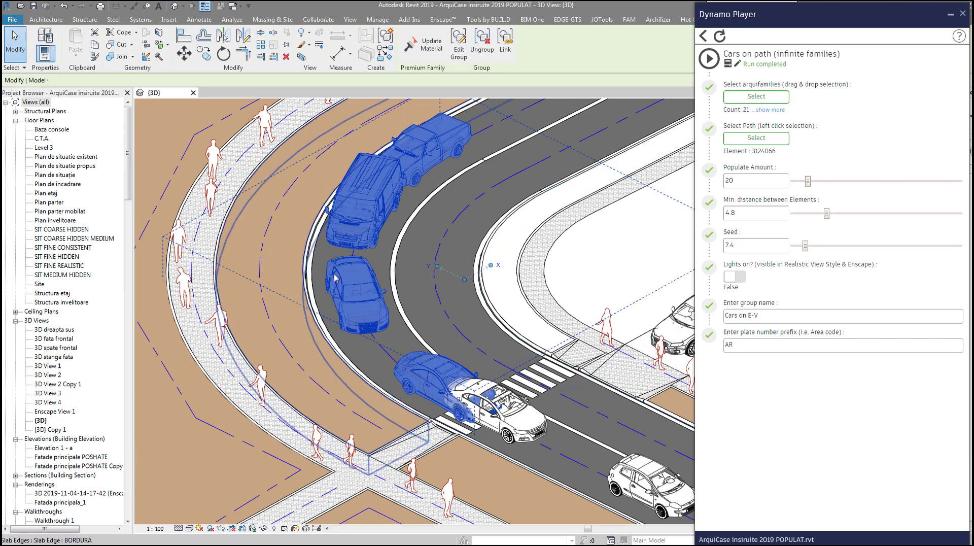
{"action": "middle_click_drag", "start_coordinate": [442, 346], "coordinate": [395, 367]}
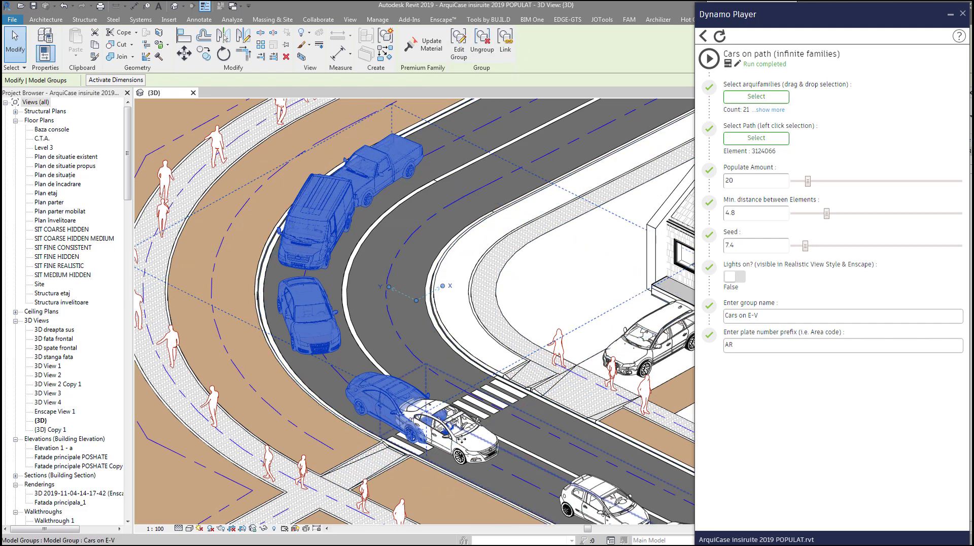
{"action": "double_click", "coordinate": [500, 403]}
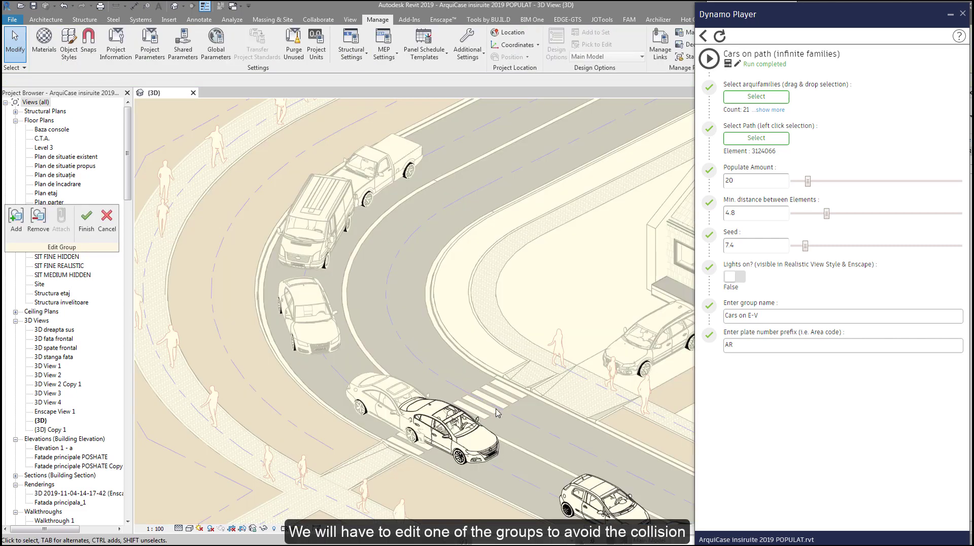
{"action": "left_click", "coordinate": [496, 412]}
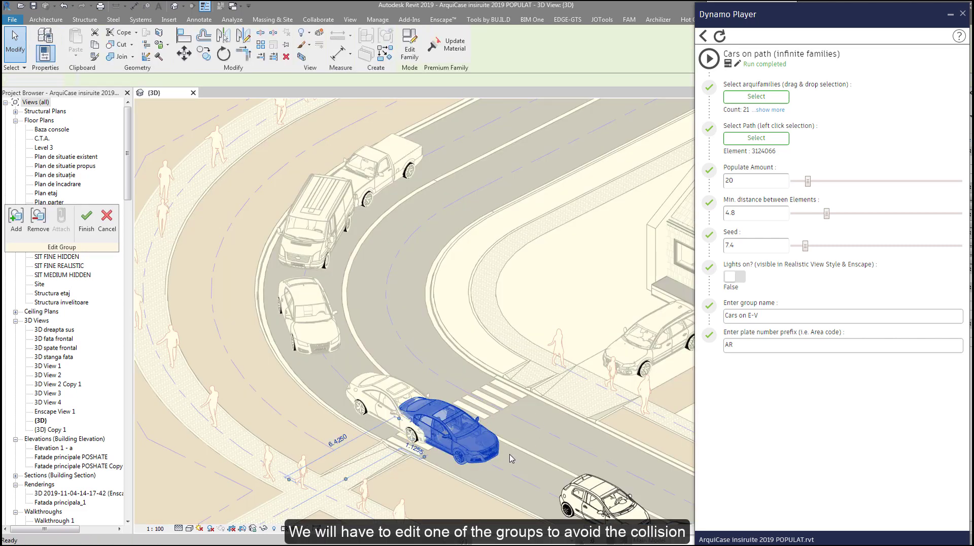
{"action": "key", "text": "Delete"}
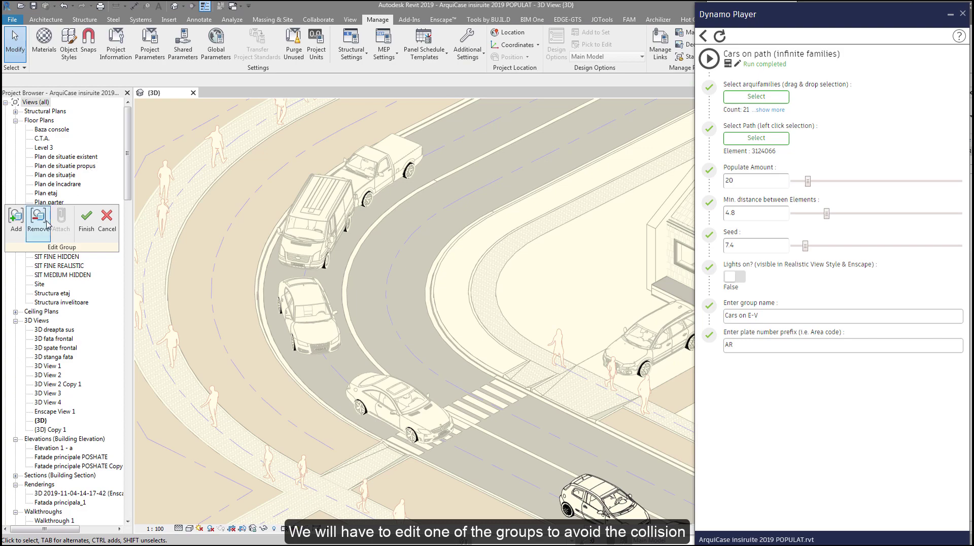
{"action": "left_click", "coordinate": [86, 219]}
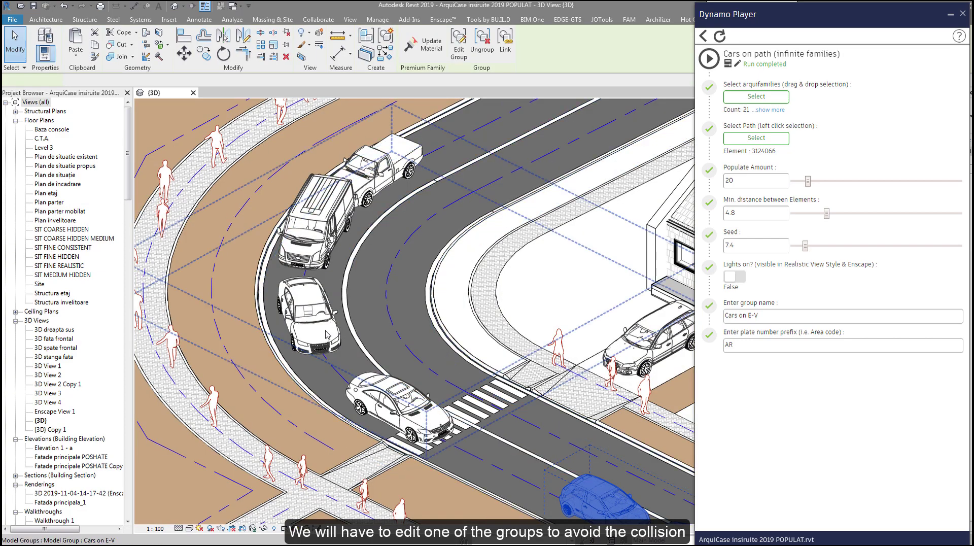
- Reopen the curved-road cars group for editing, with the Audi on the curve in view
{"action": "scroll", "coordinate": [326, 334], "scroll_direction": "up", "scroll_amount": 2}
{"action": "scroll", "coordinate": [322, 345], "scroll_direction": "up", "scroll_amount": 2}
{"action": "scroll", "coordinate": [319, 355], "scroll_direction": "up", "scroll_amount": 1}
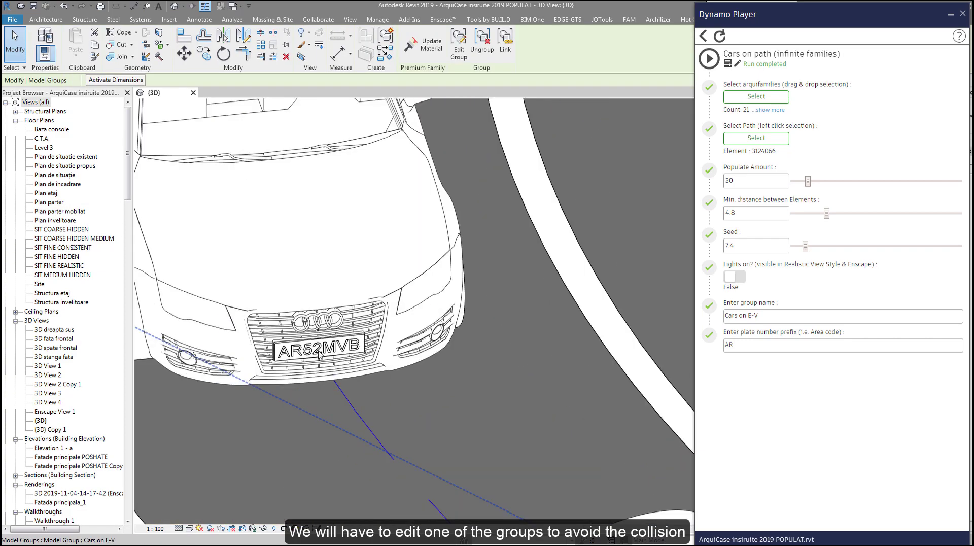
{"action": "scroll", "coordinate": [320, 356], "scroll_direction": "down", "scroll_amount": 3}
{"action": "scroll", "coordinate": [320, 355], "scroll_direction": "down", "scroll_amount": 2}
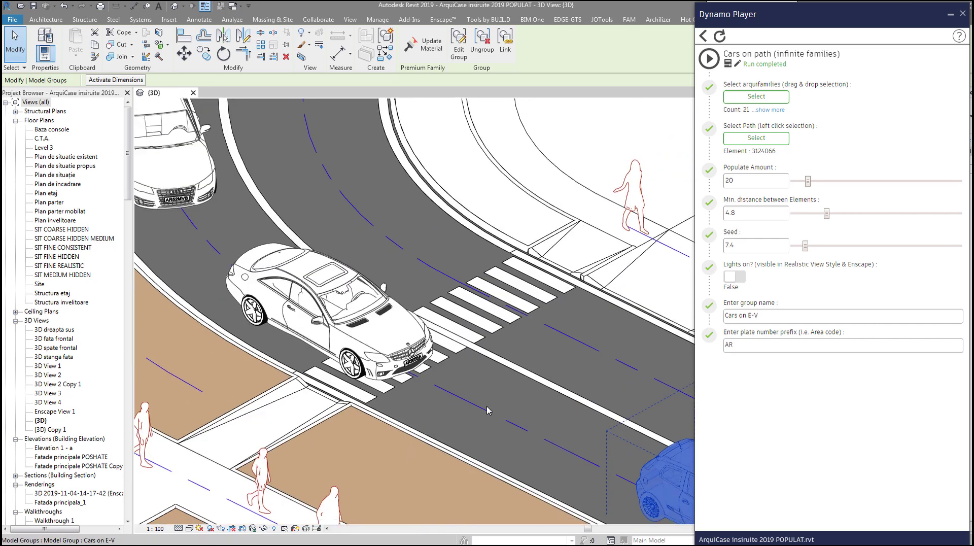
{"action": "middle_click_drag", "start_coordinate": [659, 507], "coordinate": [385, 259]}
{"action": "key", "text": "Escape"}
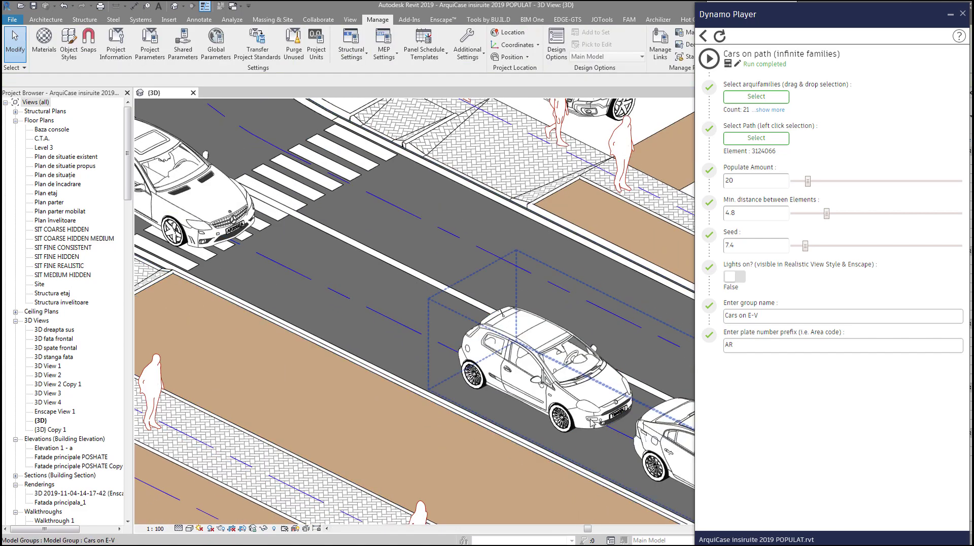
{"action": "scroll", "coordinate": [411, 376], "scroll_direction": "up", "scroll_amount": 2}
{"action": "scroll", "coordinate": [411, 376], "scroll_direction": "down", "scroll_amount": 2}
{"action": "scroll", "coordinate": [410, 377], "scroll_direction": "down", "scroll_amount": 3}
{"action": "middle_click_drag", "start_coordinate": [411, 377], "coordinate": [375, 284]}
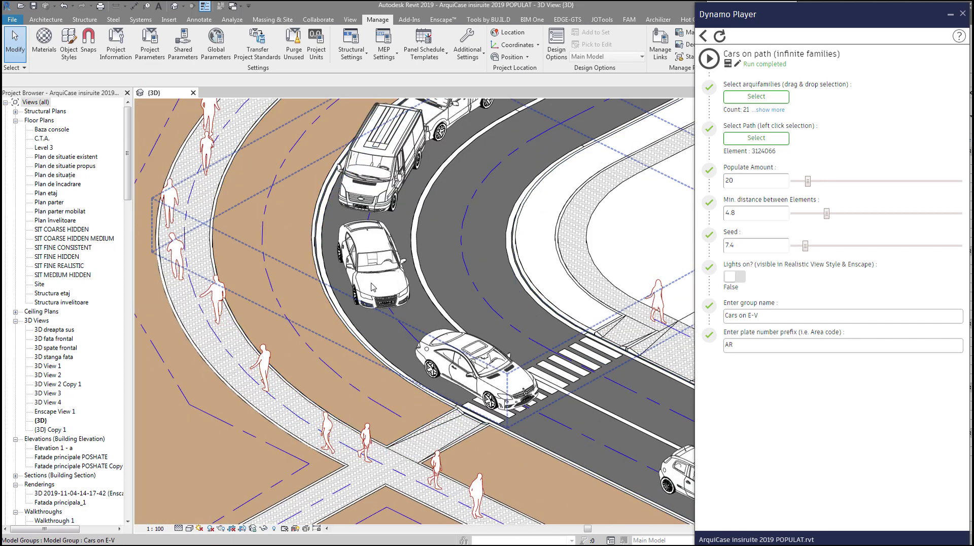
{"action": "scroll", "coordinate": [375, 284], "scroll_direction": "up", "scroll_amount": 3}
{"action": "left_click", "coordinate": [390, 310]}
{"action": "mouse_move", "coordinate": [428, 251]}
{"action": "middle_mouse_down"}
{"action": "mouse_move", "coordinate": [437, 344]}
{"action": "mouse_move", "coordinate": [537, 277]}
{"action": "middle_mouse_up"}
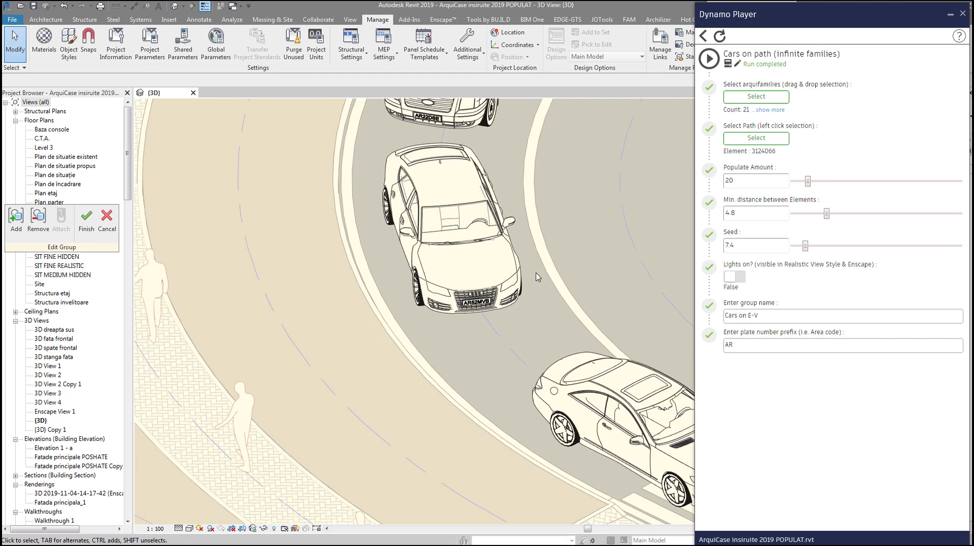
- Set the Audi's wheel rotation to -20° and the Ford Transit's to -15°
{"action": "left_click", "coordinate": [946, 19]}
{"action": "left_click", "coordinate": [475, 270]}
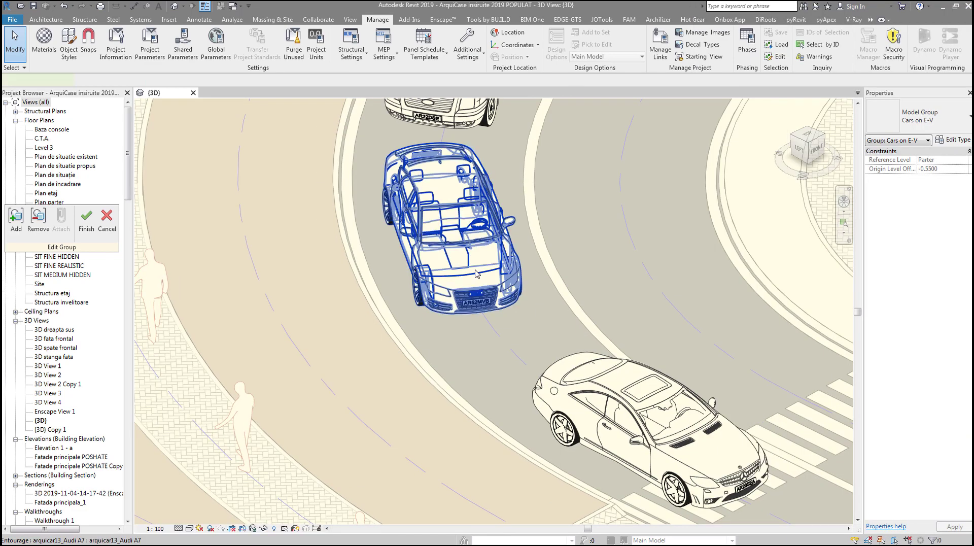
{"action": "left_click", "coordinate": [941, 205]}
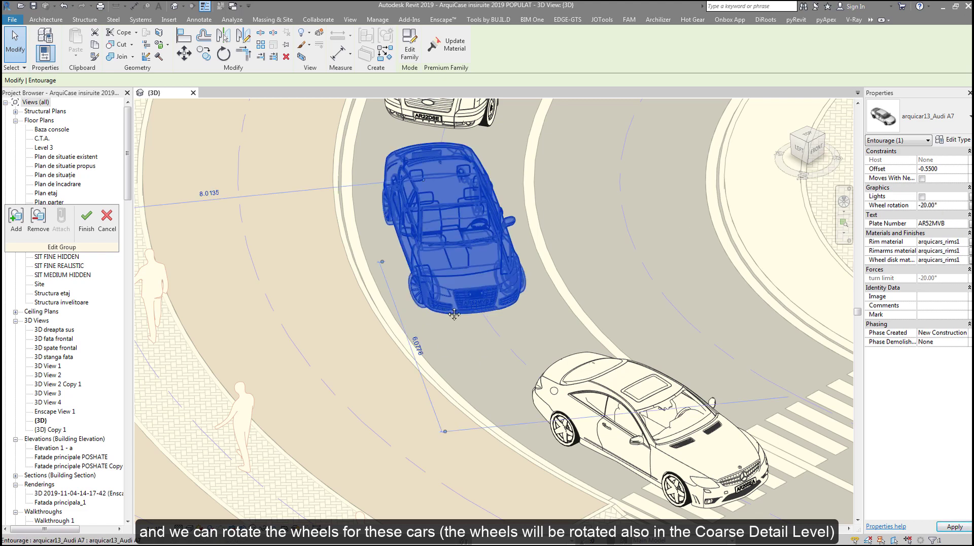
{"action": "middle_click_drag", "start_coordinate": [492, 230], "coordinate": [524, 352]}
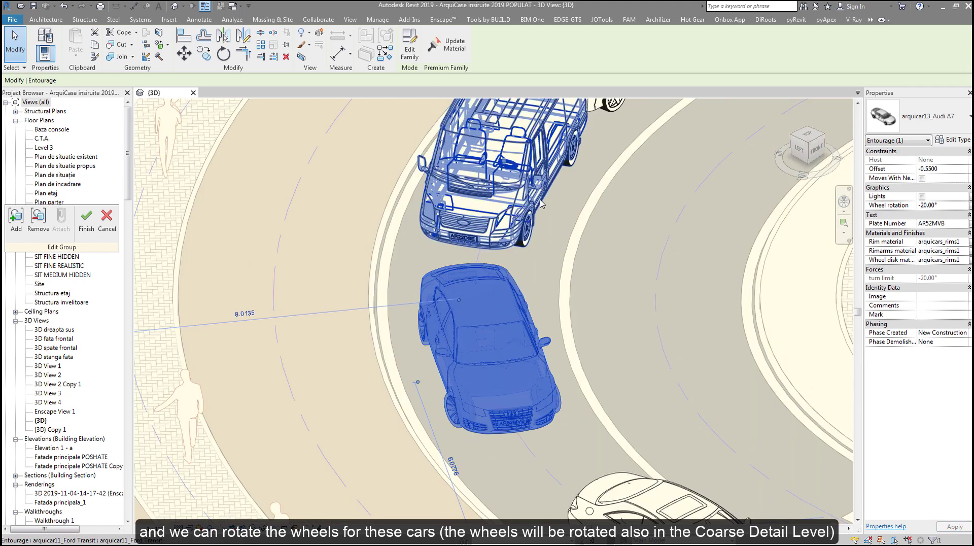
{"action": "left_click", "coordinate": [487, 193]}
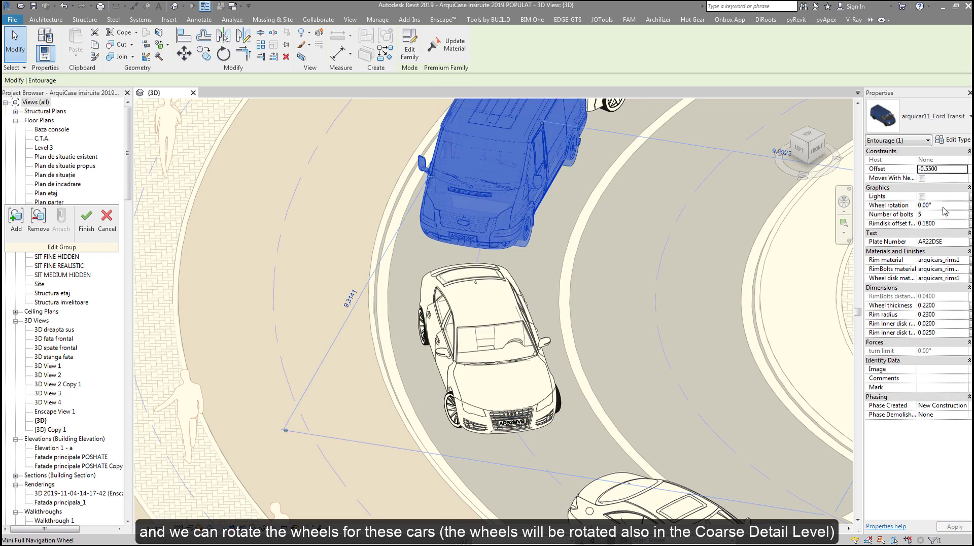
{"action": "left_click", "coordinate": [943, 207]}
{"action": "type", "text": "-15"}
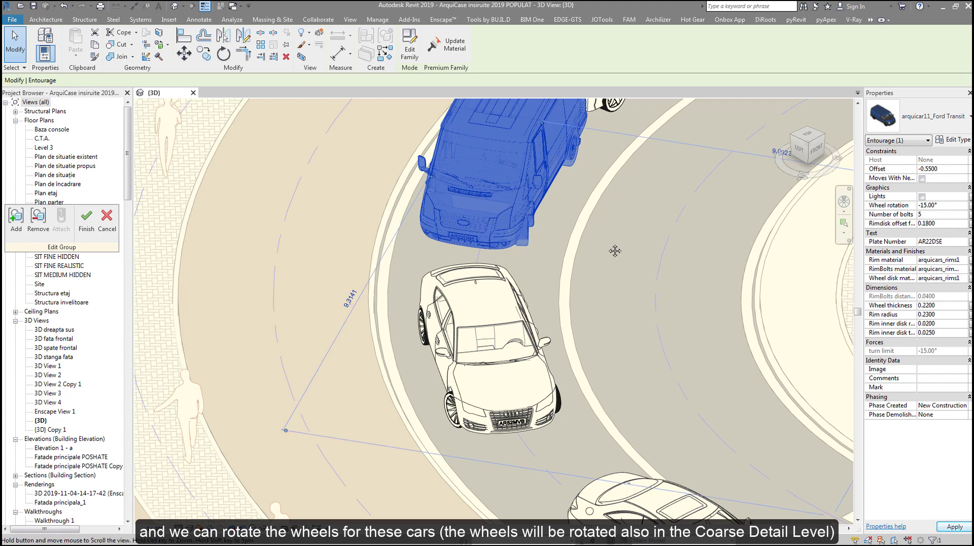
- Set the GMC Syclone pickup's wheel rotation to -10° and apply it
{"action": "middle_click_drag", "start_coordinate": [615, 248], "coordinate": [478, 395]}
{"action": "left_click", "coordinate": [507, 203]}
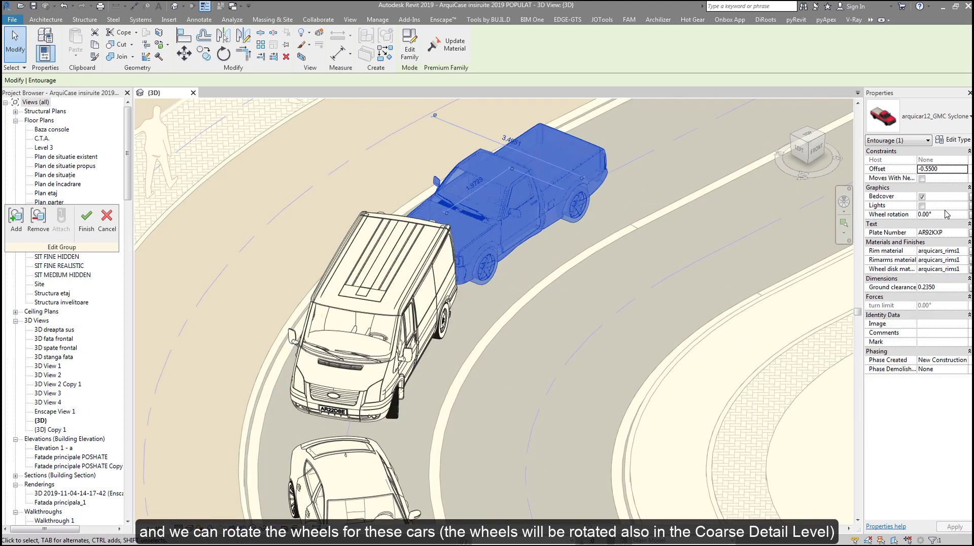
{"action": "left_click", "coordinate": [951, 214]}
{"action": "type", "text": "-10"}
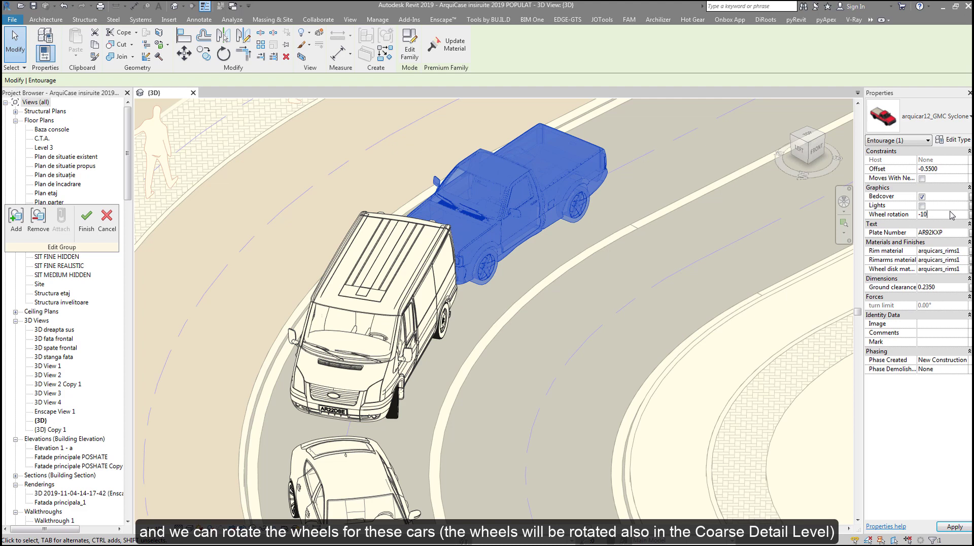
{"action": "key", "text": "Return"}
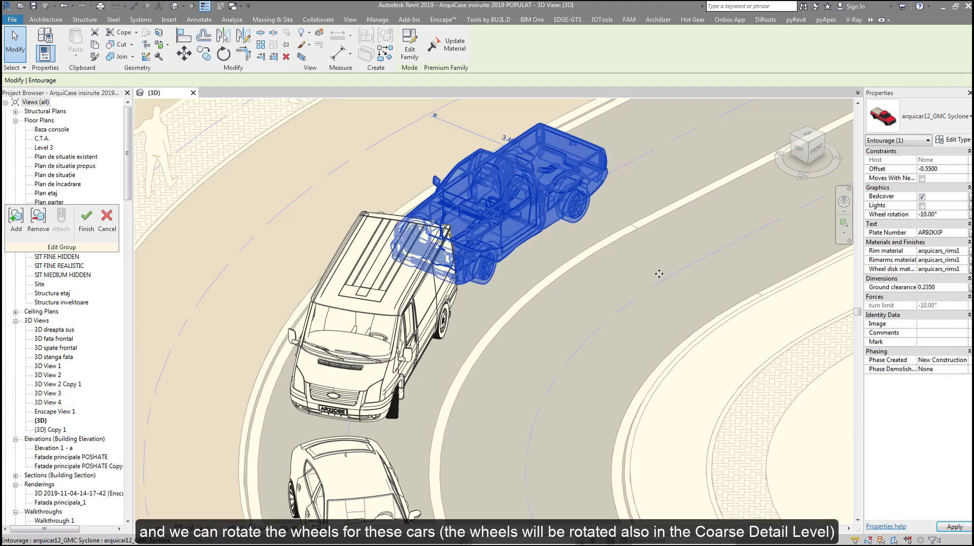
{"action": "left_click", "coordinate": [659, 273]}
{"action": "scroll", "coordinate": [659, 274], "scroll_direction": "down", "scroll_amount": 2}
{"action": "scroll", "coordinate": [659, 274], "scroll_direction": "down", "scroll_amount": 2}
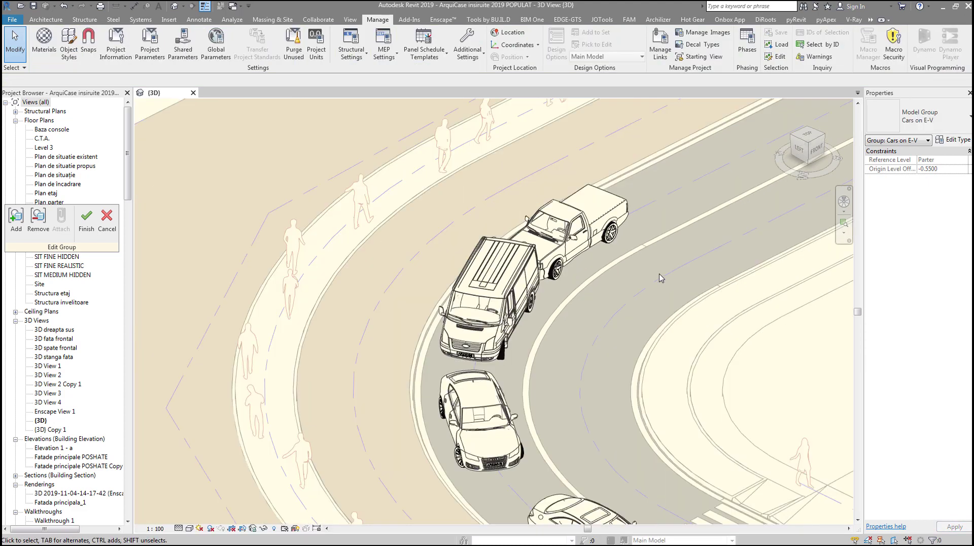
{"action": "scroll", "coordinate": [659, 274], "scroll_direction": "down", "scroll_amount": 2}
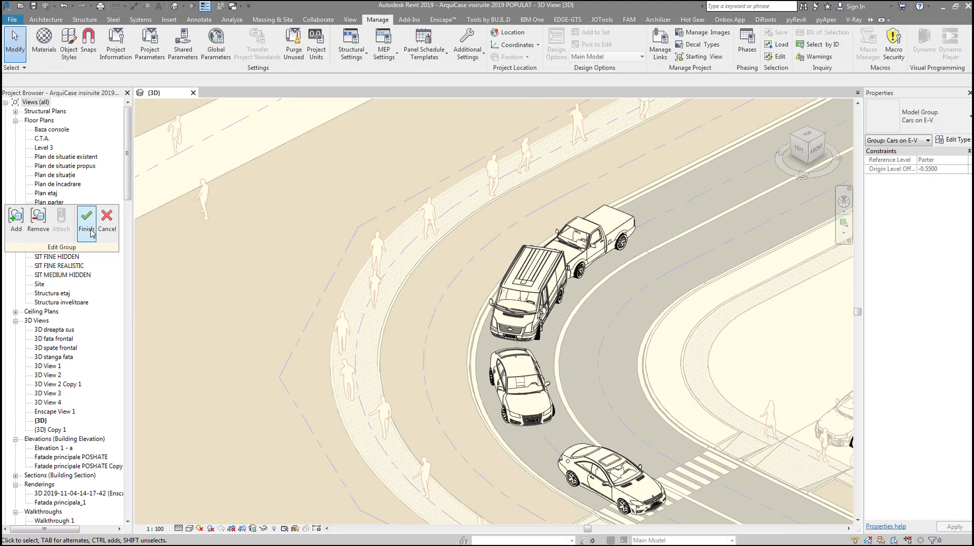